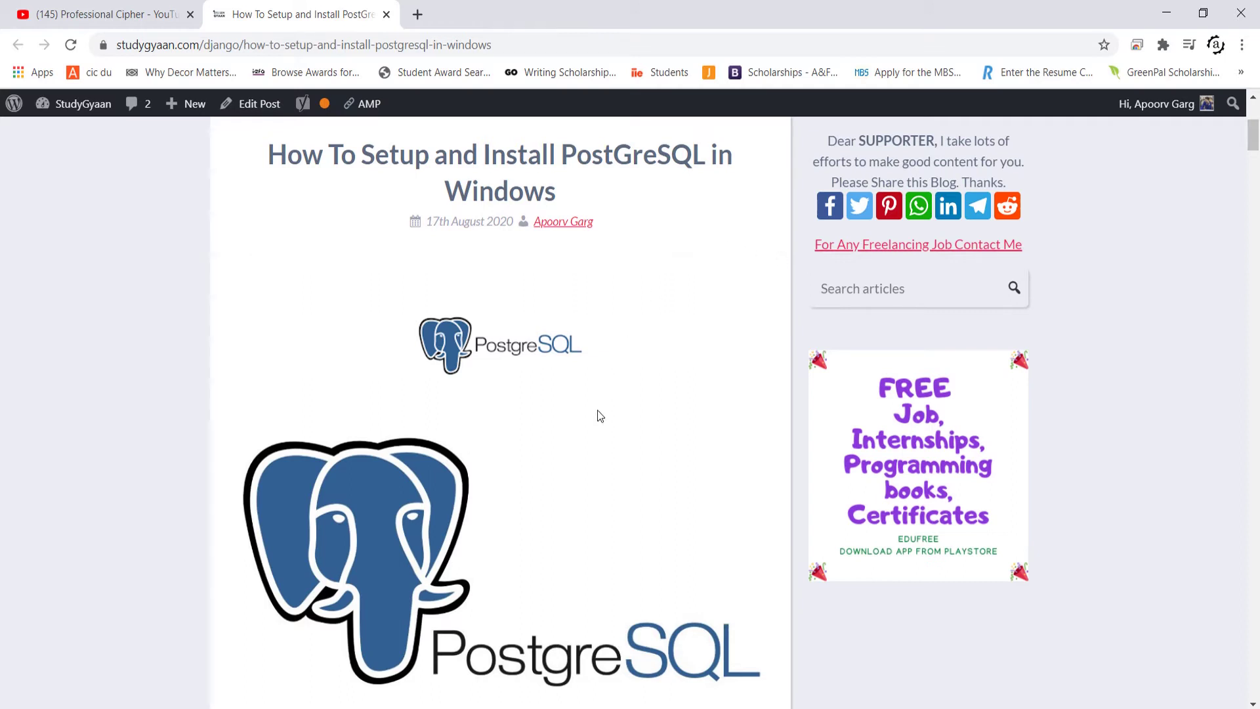
# - Scroll the studygyaan tutorial to the install section and bring up the 'windows version' link's context menu
pyautogui.scroll(-5, 599, 415)
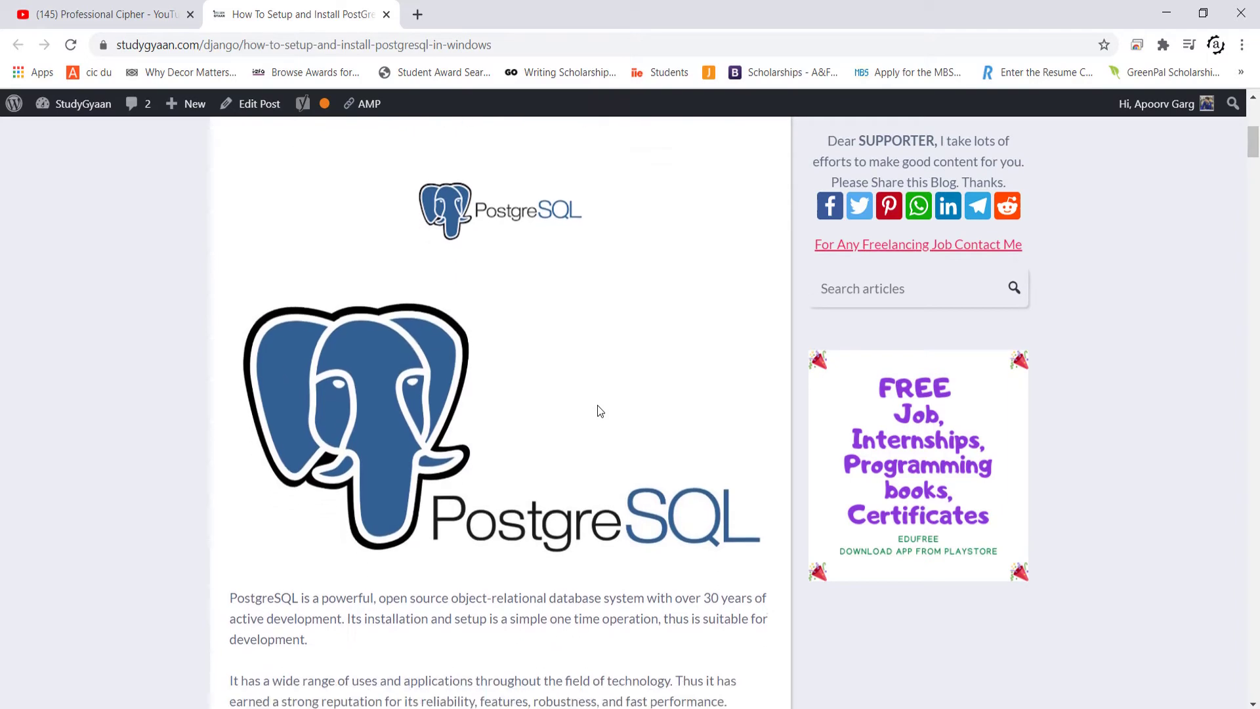
pyautogui.scroll(-6, 597, 406)
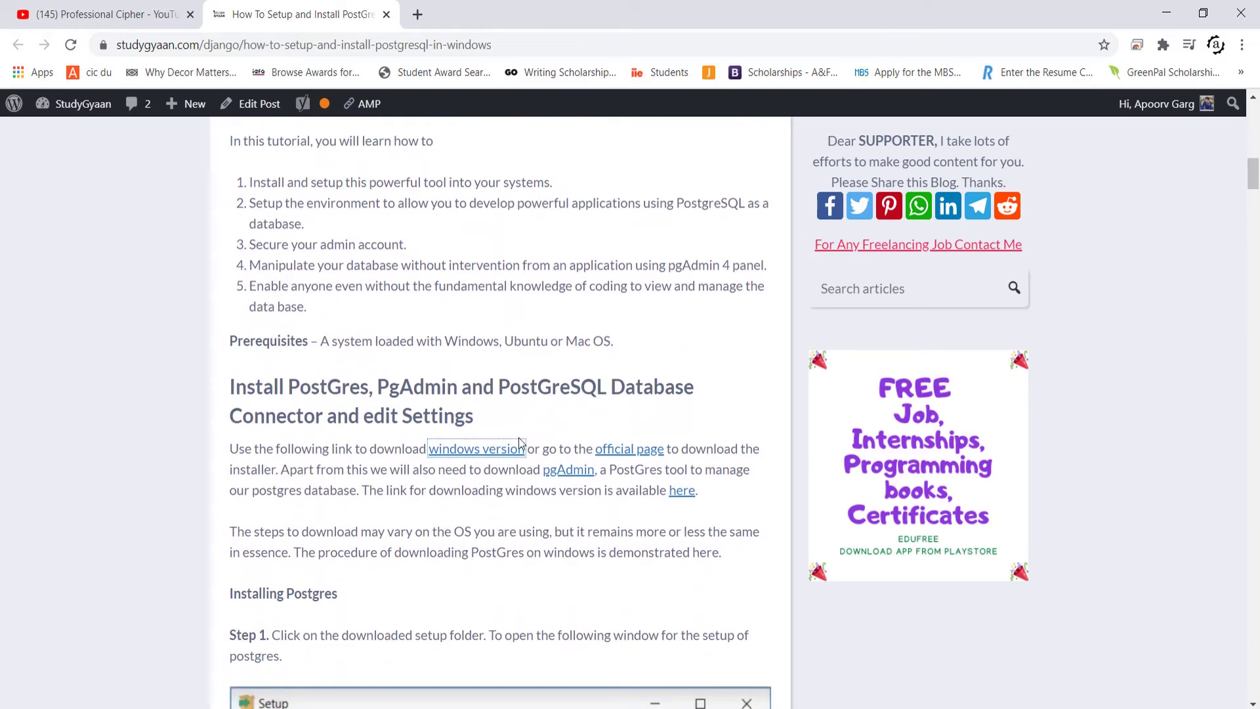
pyautogui.click(508, 453)
pyautogui.rightClick(509, 453)
# - Open the 'windows version' link in a new tab and go to the EDB installer download page
pyautogui.click(556, 462)
pyautogui.click(438, 12)
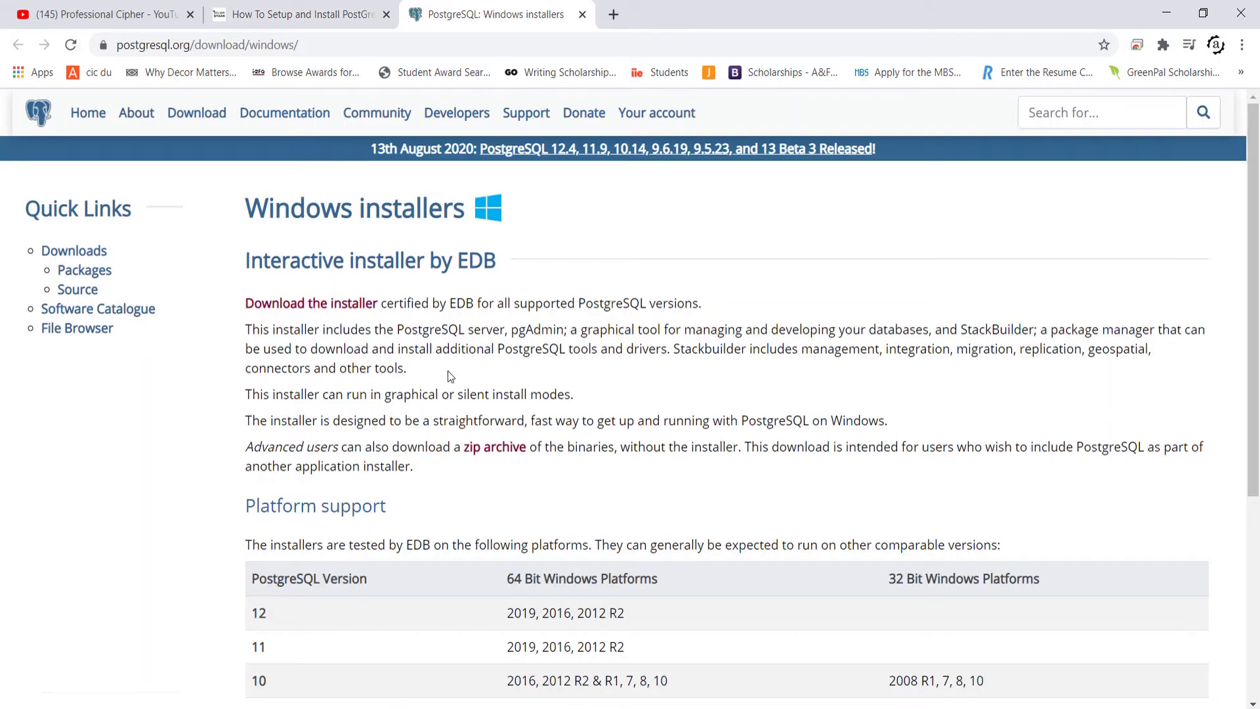
pyautogui.click(334, 305)
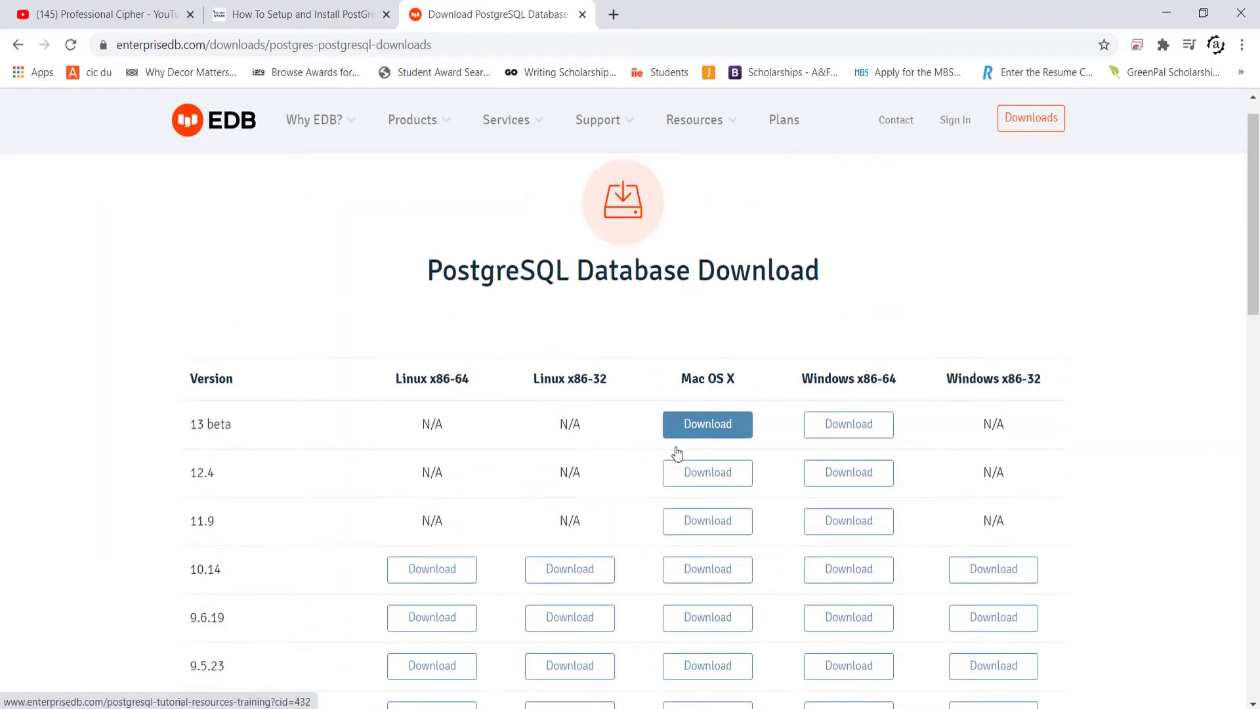
# - Download the PostgreSQL 12.4 installer for Windows x86-64
pyautogui.scroll(-1, 677, 452)
pyautogui.scroll(-2, 677, 451)
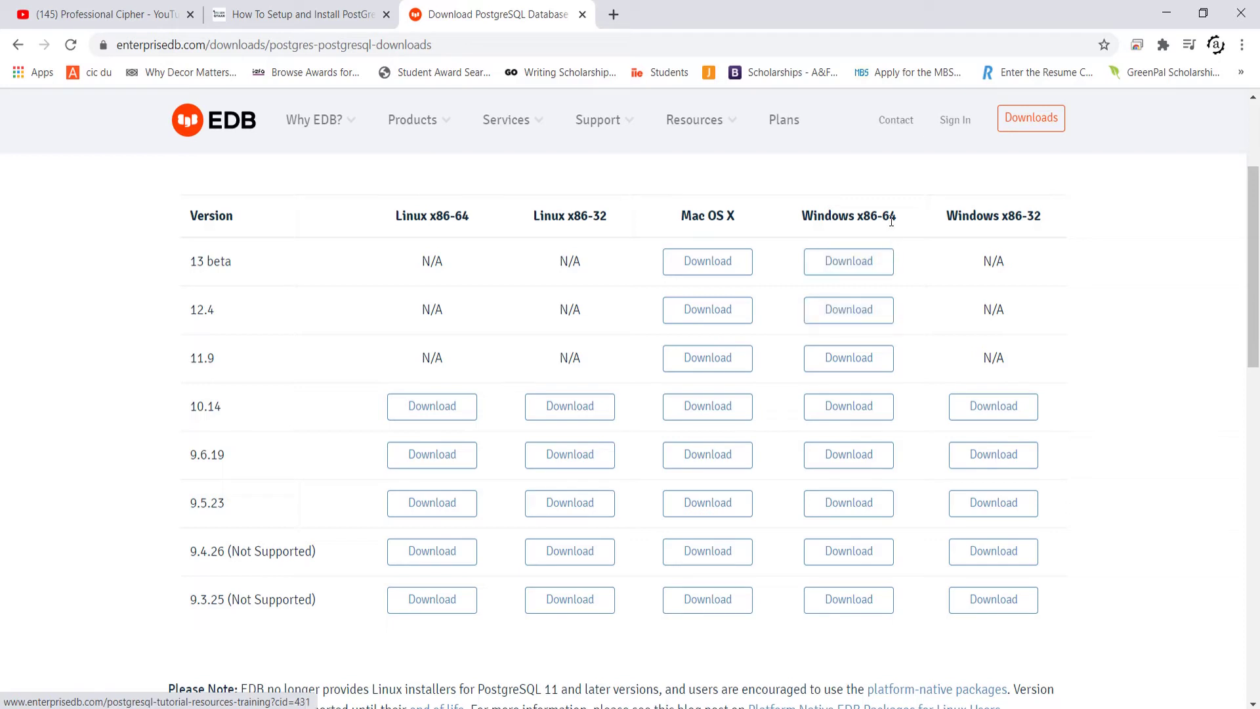
pyautogui.click(861, 317)
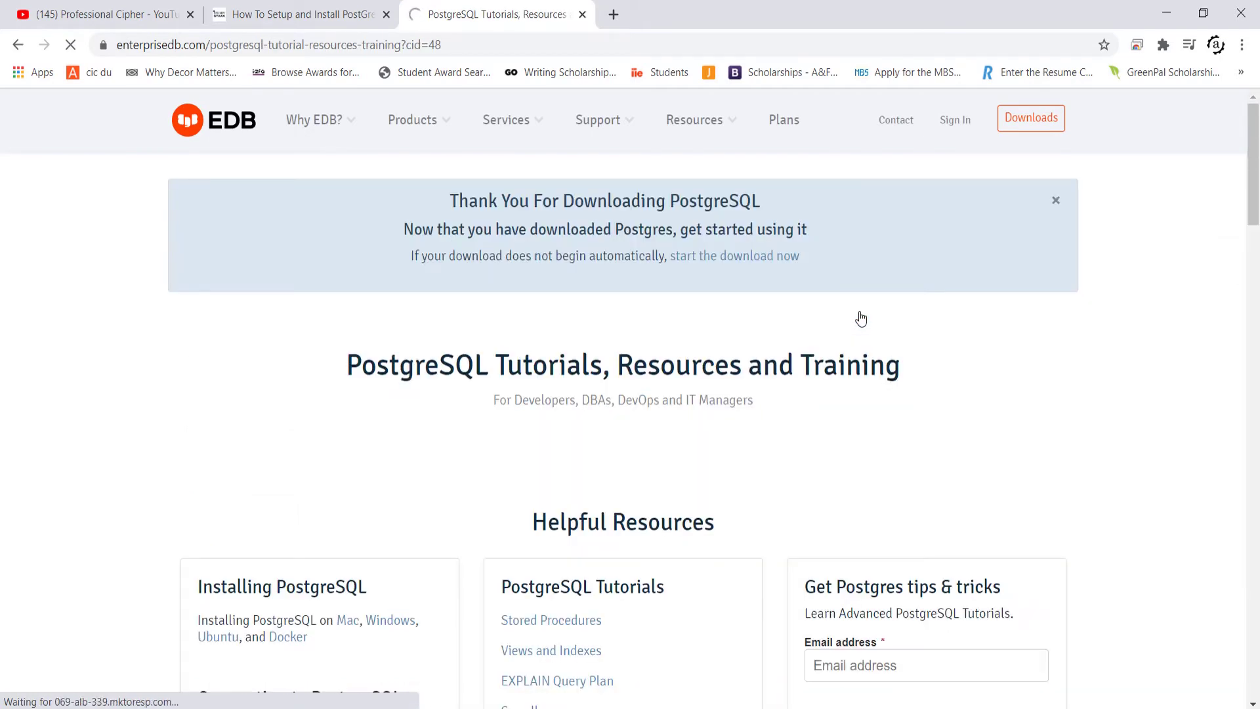
pyautogui.scroll(-4, 861, 317)
pyautogui.scroll(-3, 861, 318)
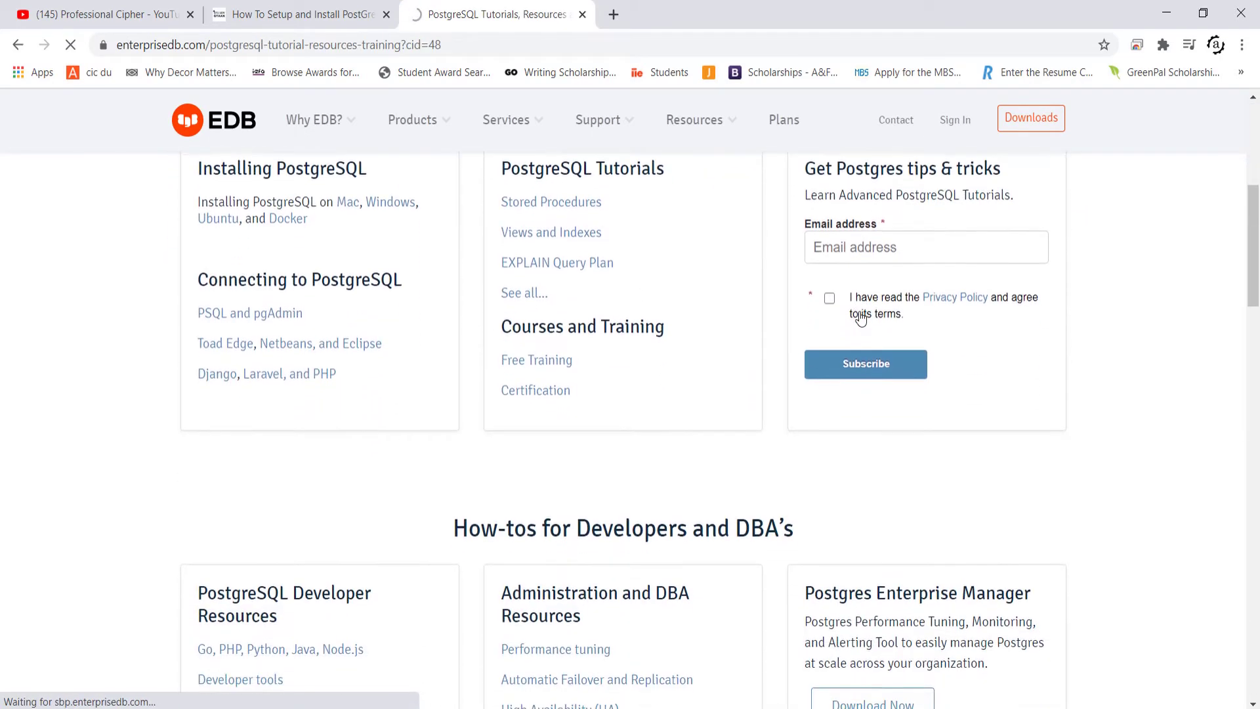
pyautogui.scroll(4, 861, 318)
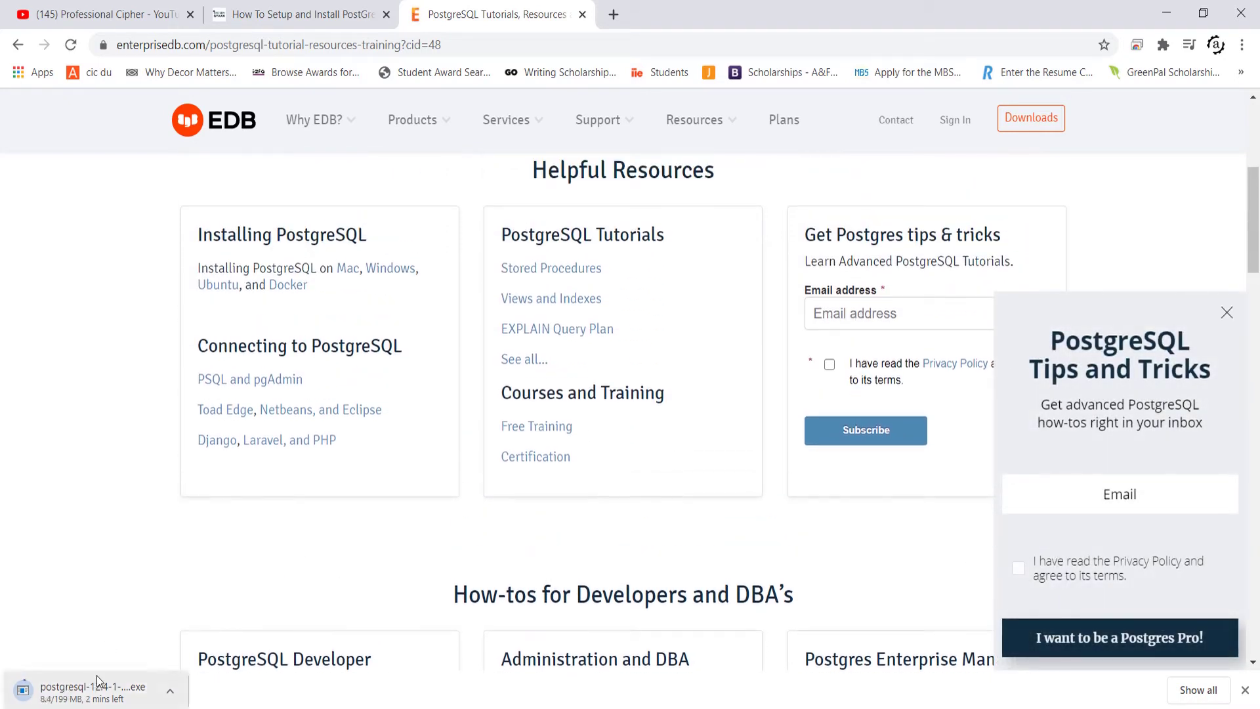
# - Close the EDB thank-you tab and go to the pgAdmin 4 Windows downloads page
pyautogui.click(585, 18)
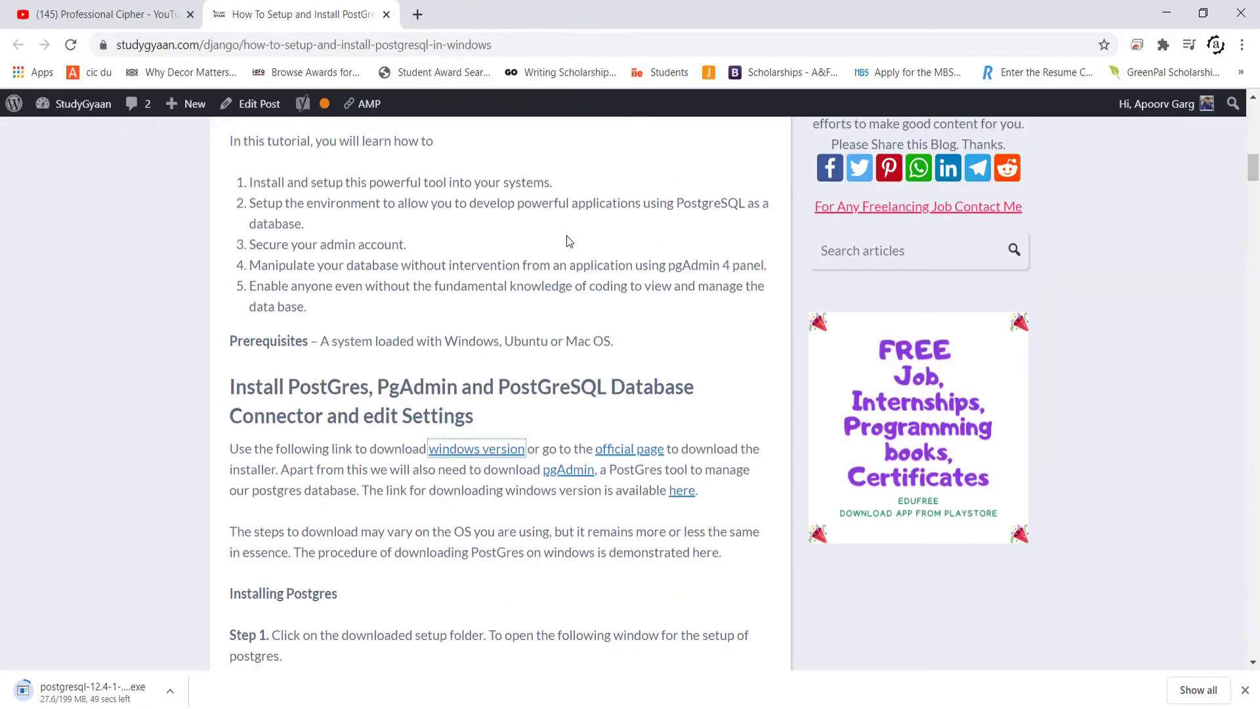
pyautogui.scroll(-1, 554, 382)
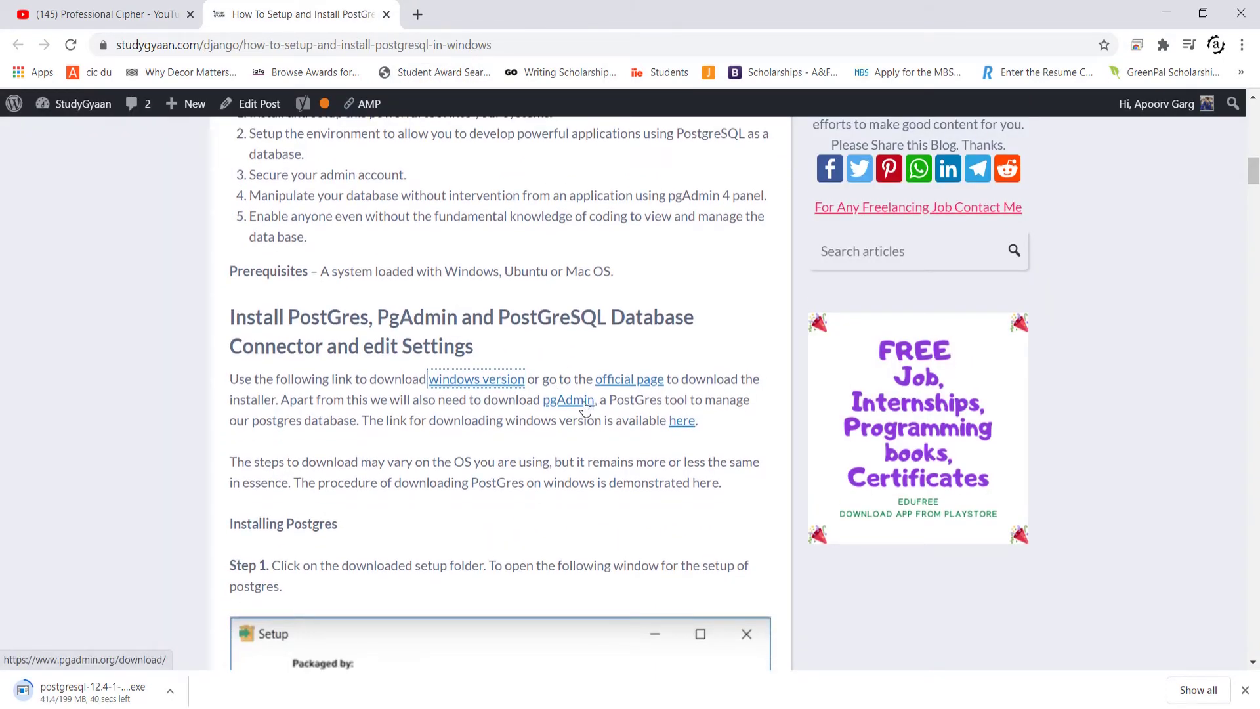
pyautogui.click(585, 407)
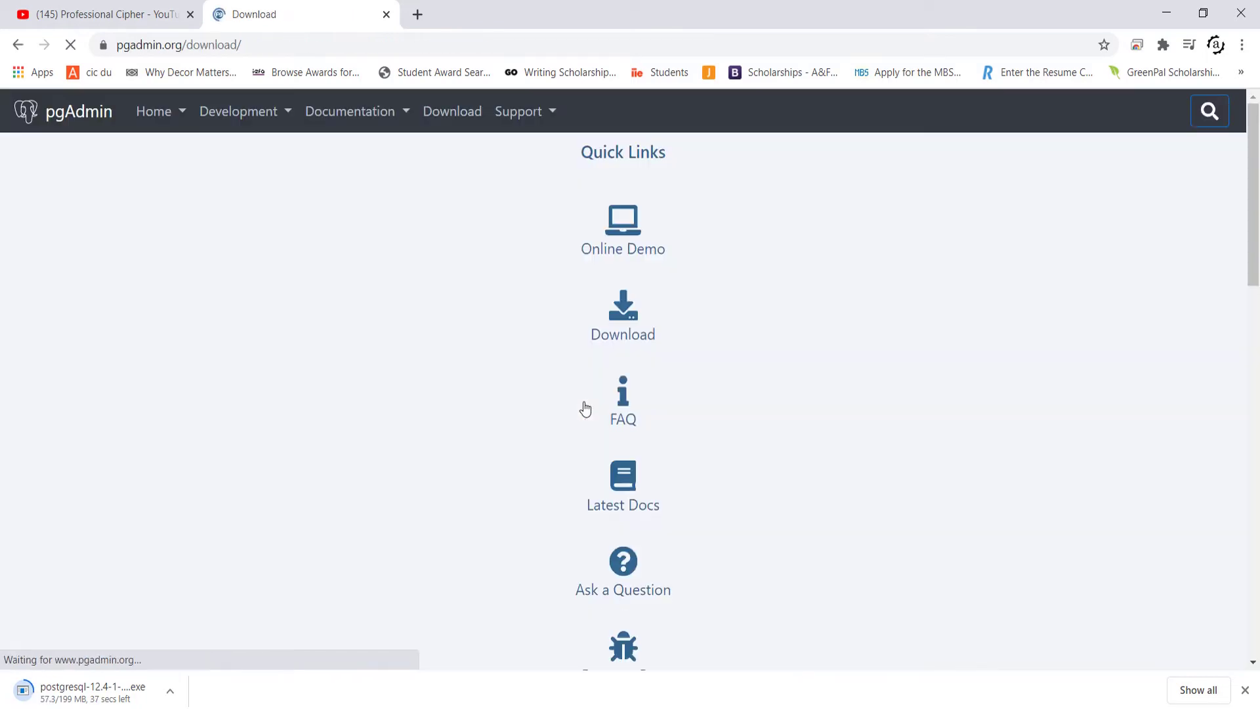
pyautogui.scroll(-1, 584, 402)
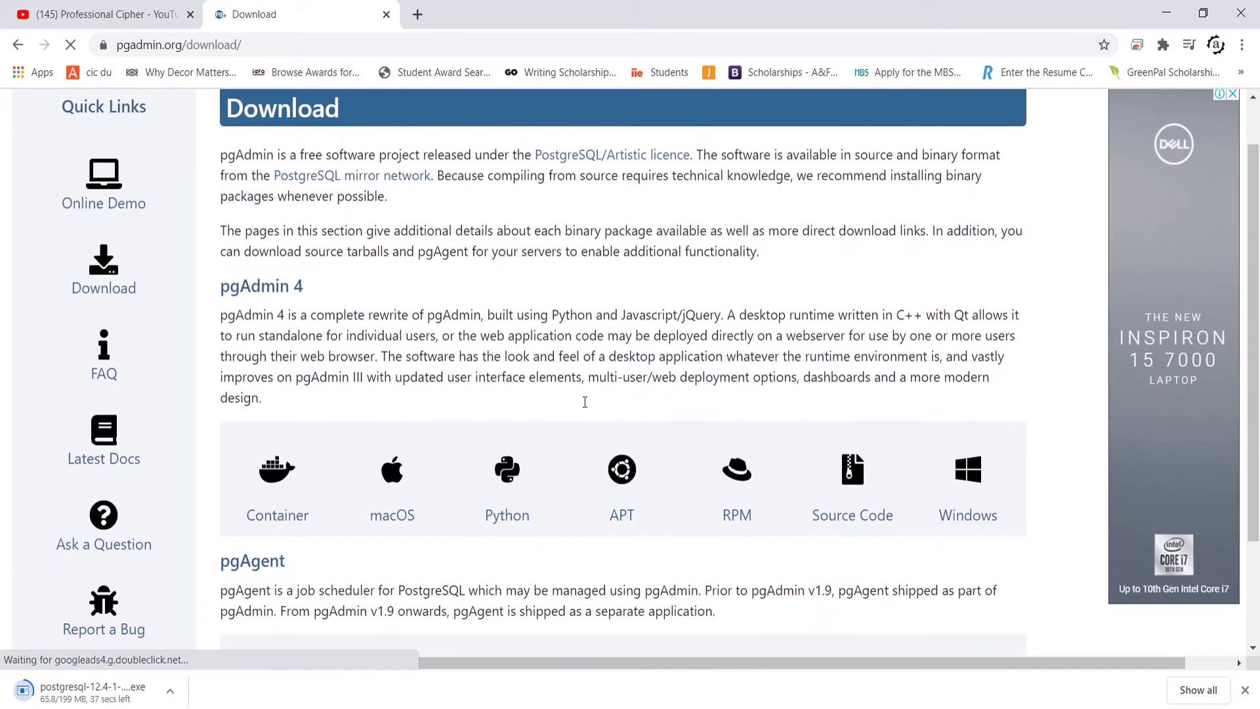
pyautogui.click(975, 481)
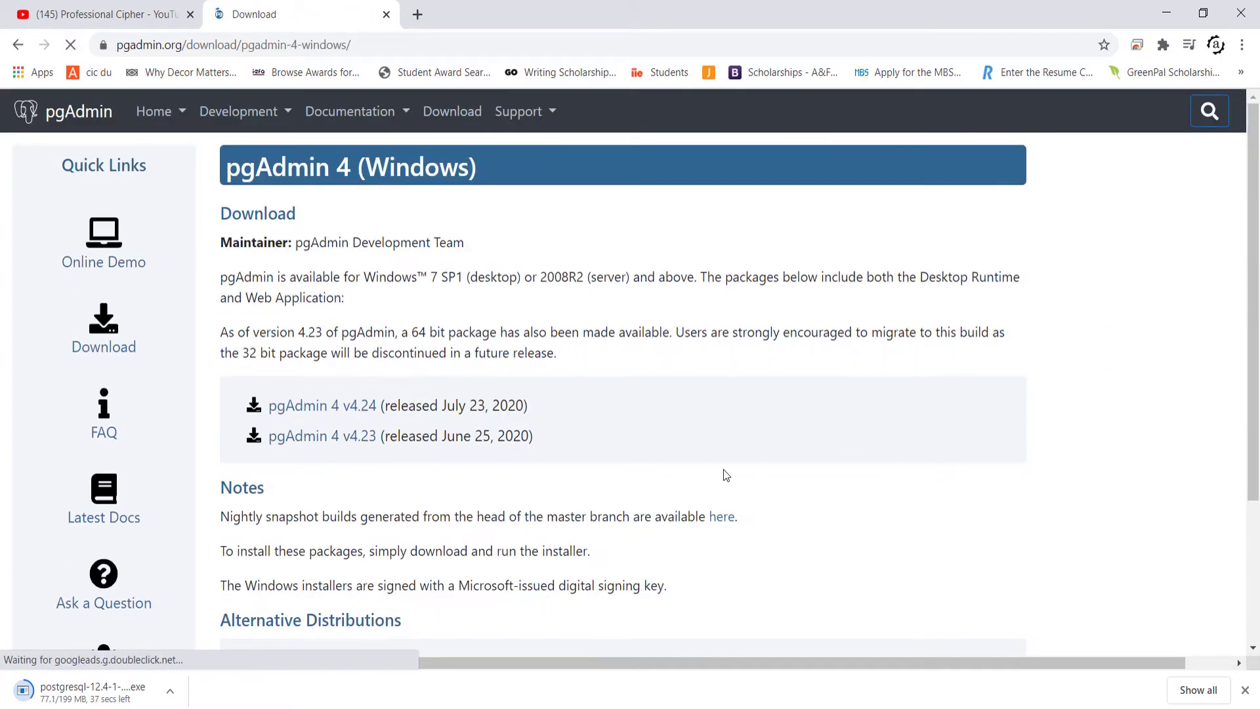
# - Download pgadmin4-4.23-x64.exe from the pgAdmin 4 v4.23 release files
pyautogui.scroll(-1, 536, 435)
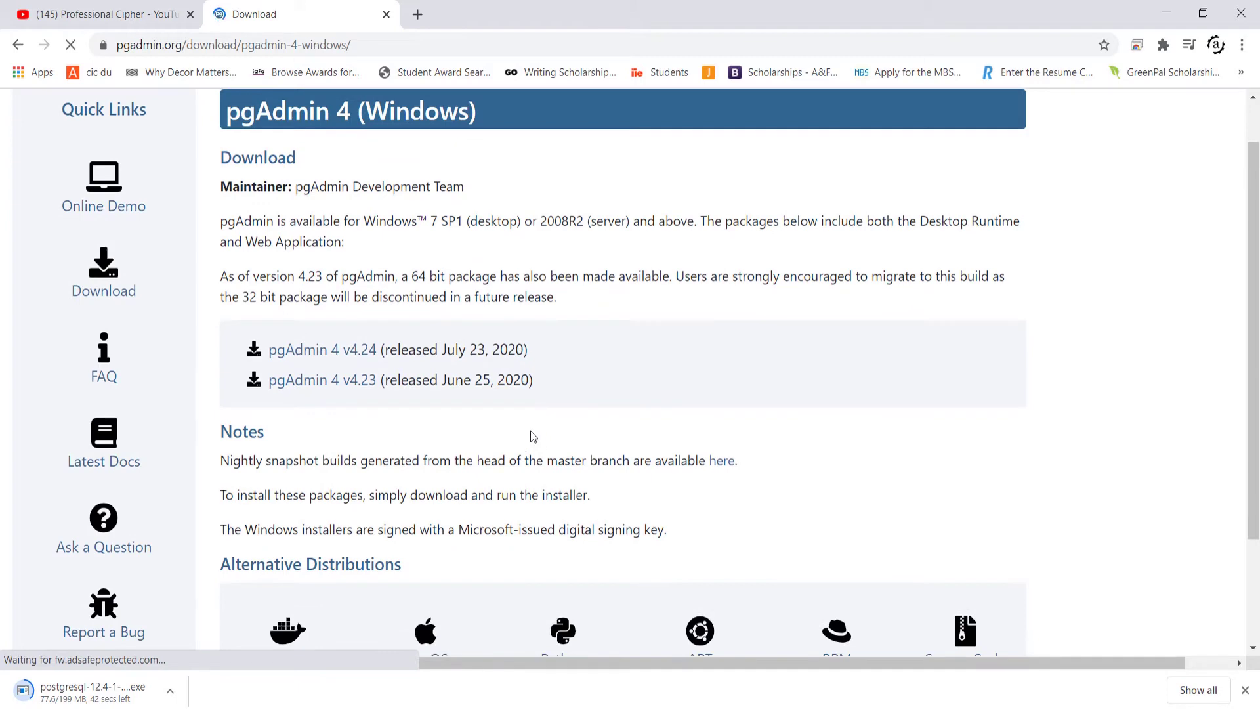
pyautogui.click(352, 388)
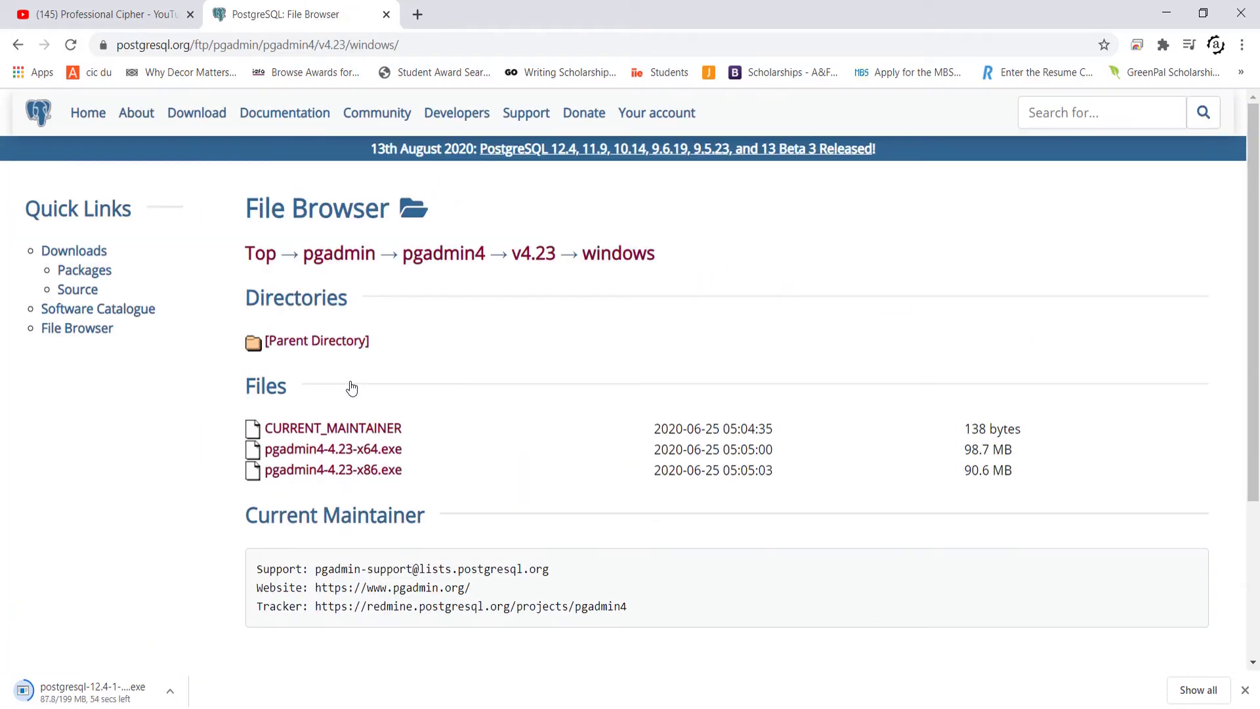
pyautogui.scroll(-1, 349, 383)
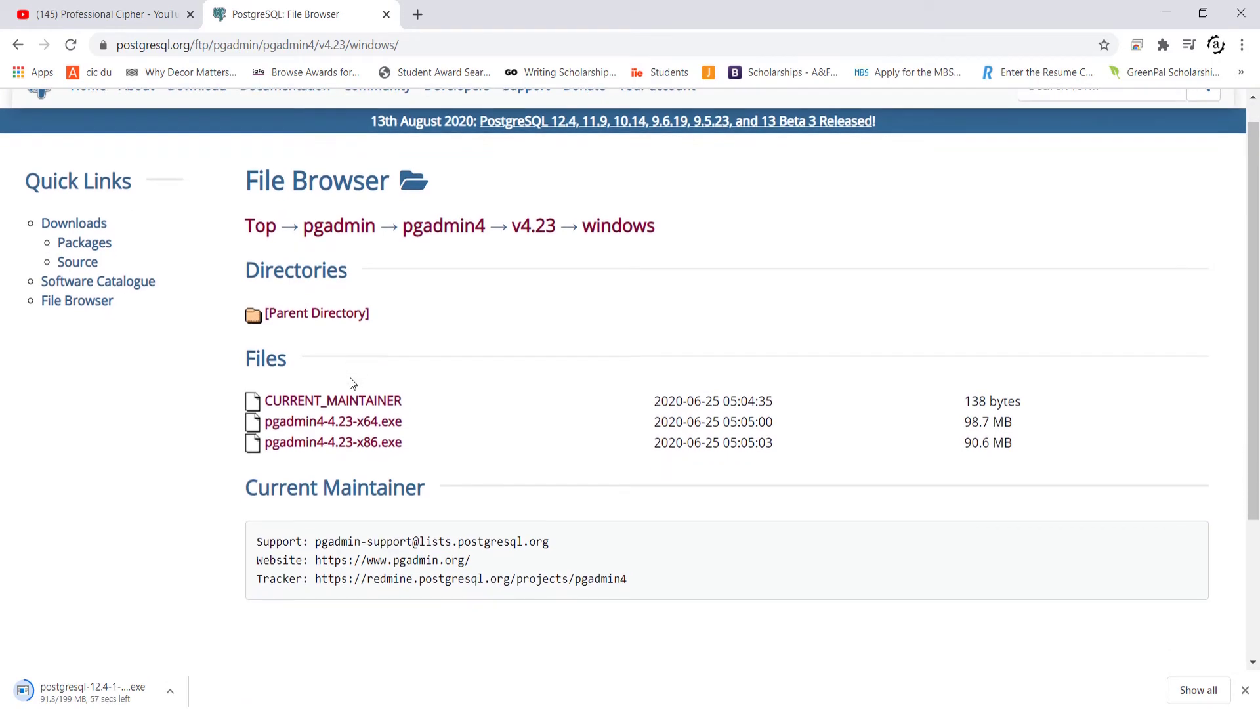
pyautogui.click(364, 429)
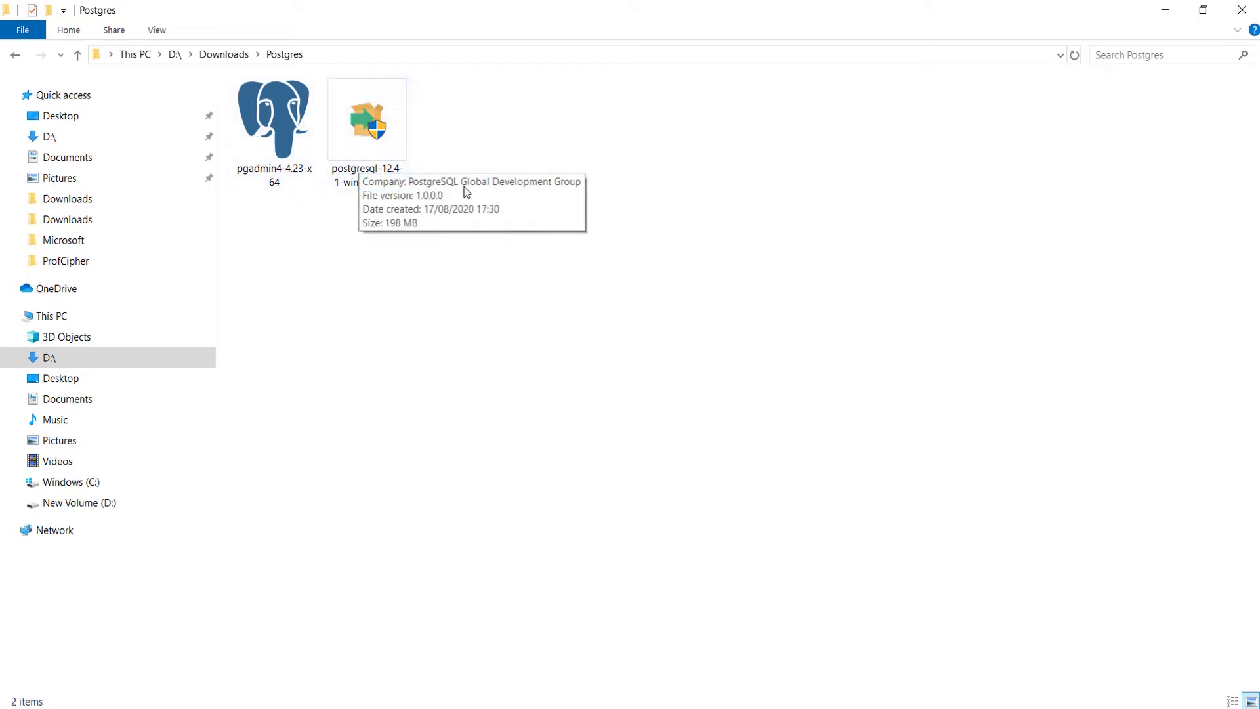
# - Run postgresql-12.4-1-windows-x64.exe from the Downloads\Postgres folder
pyautogui.doubleClick(366, 152)
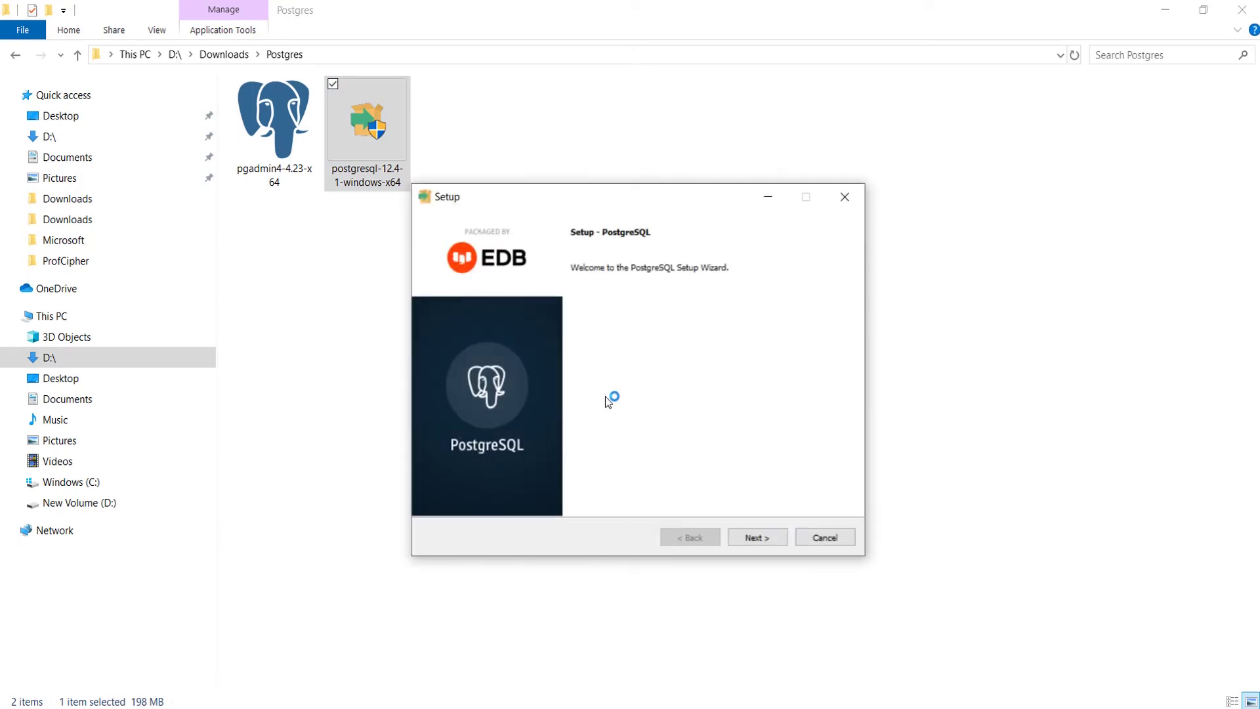
# - Accept the default installation directory, all components and the default data directory
pyautogui.click(743, 534)
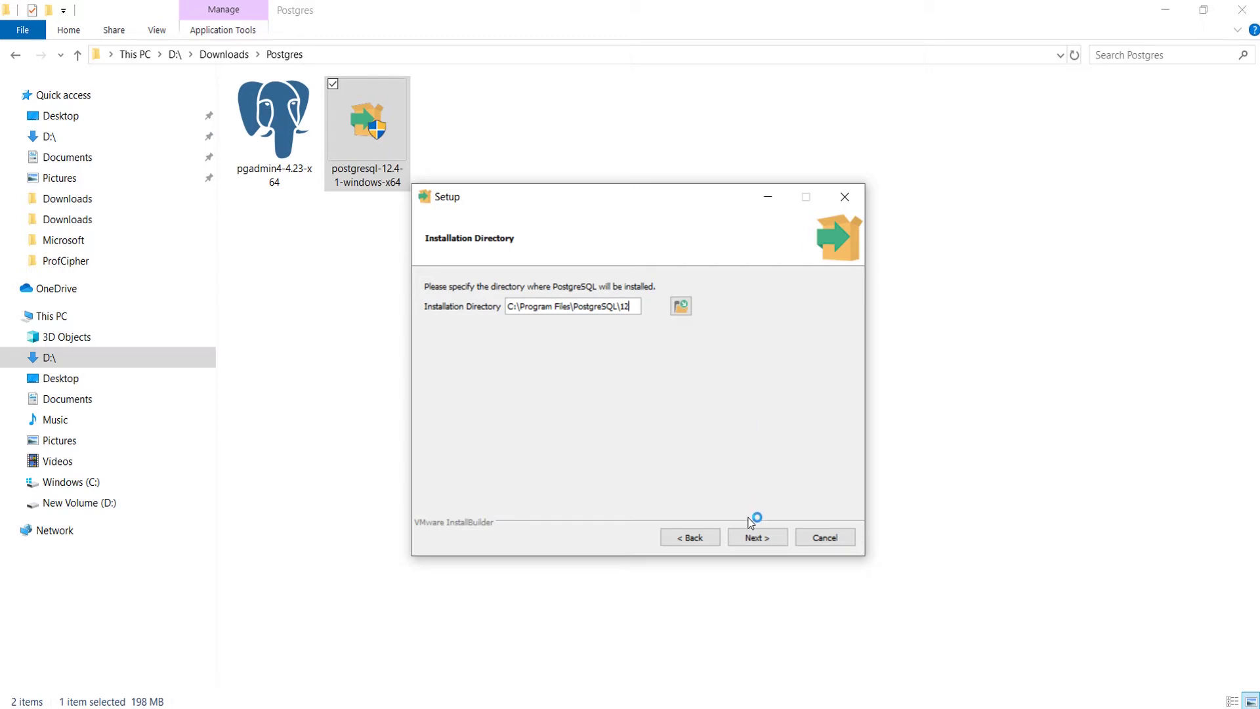
pyautogui.click(755, 537)
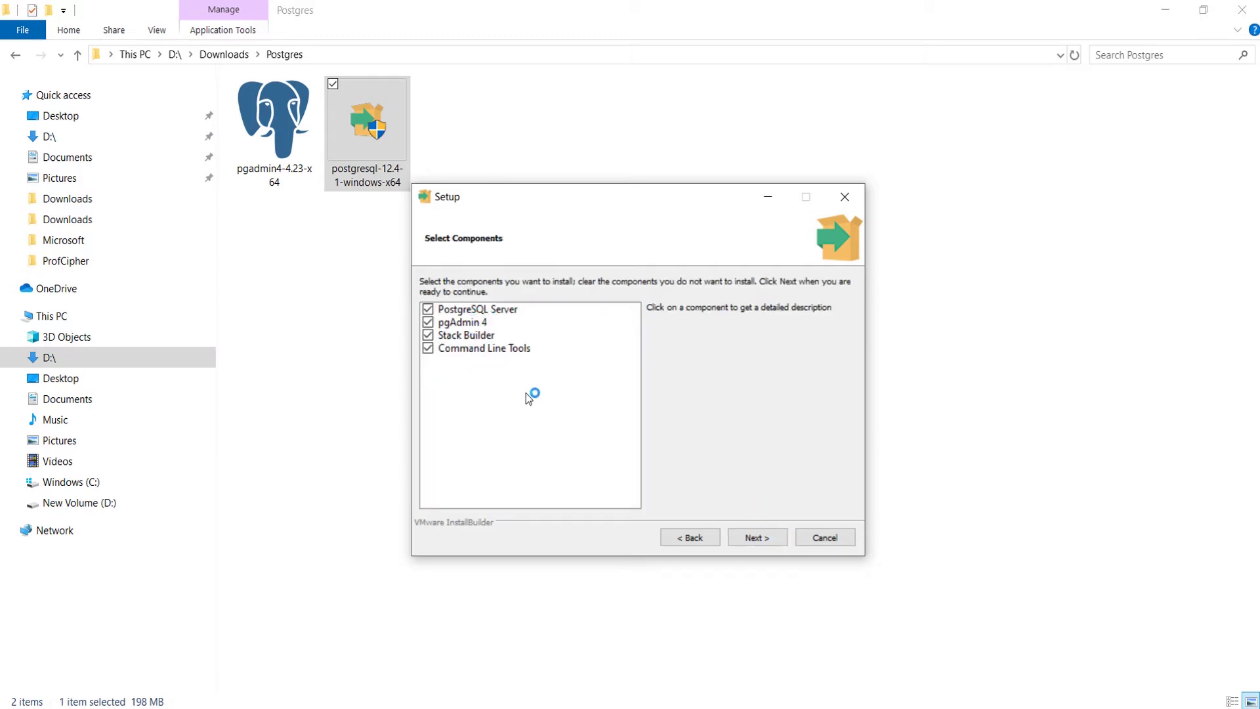
pyautogui.click(749, 535)
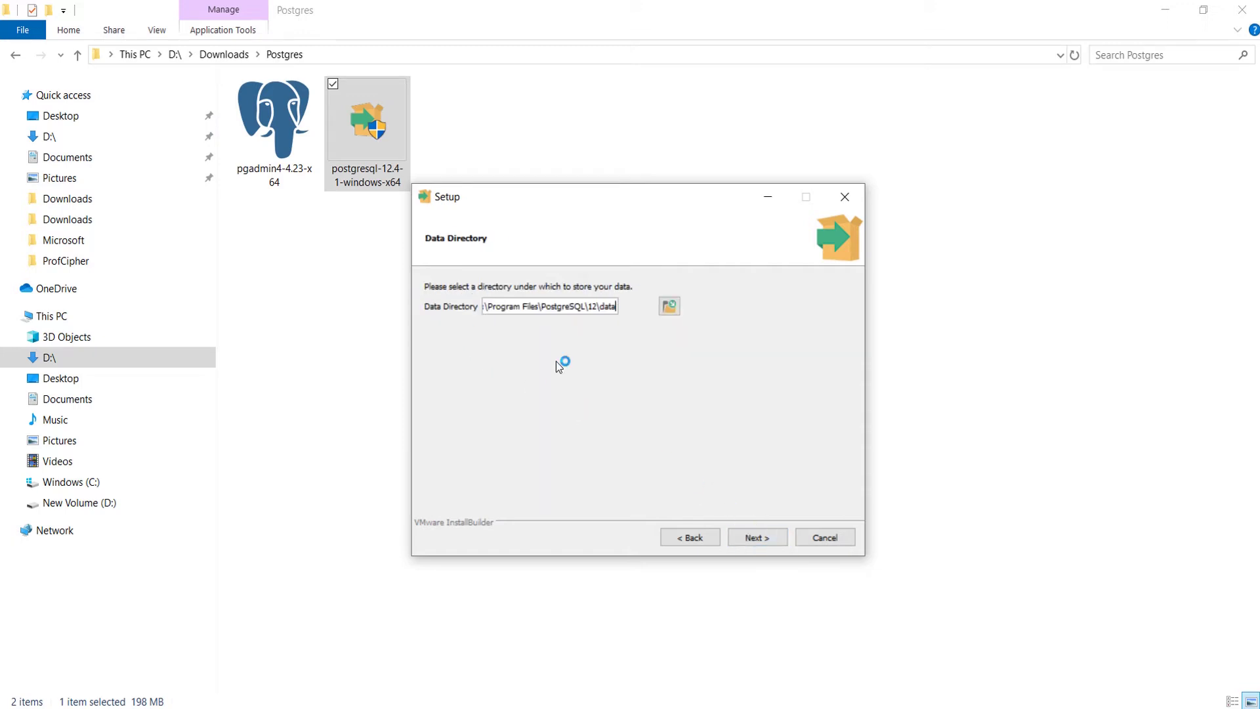
pyautogui.click(755, 540)
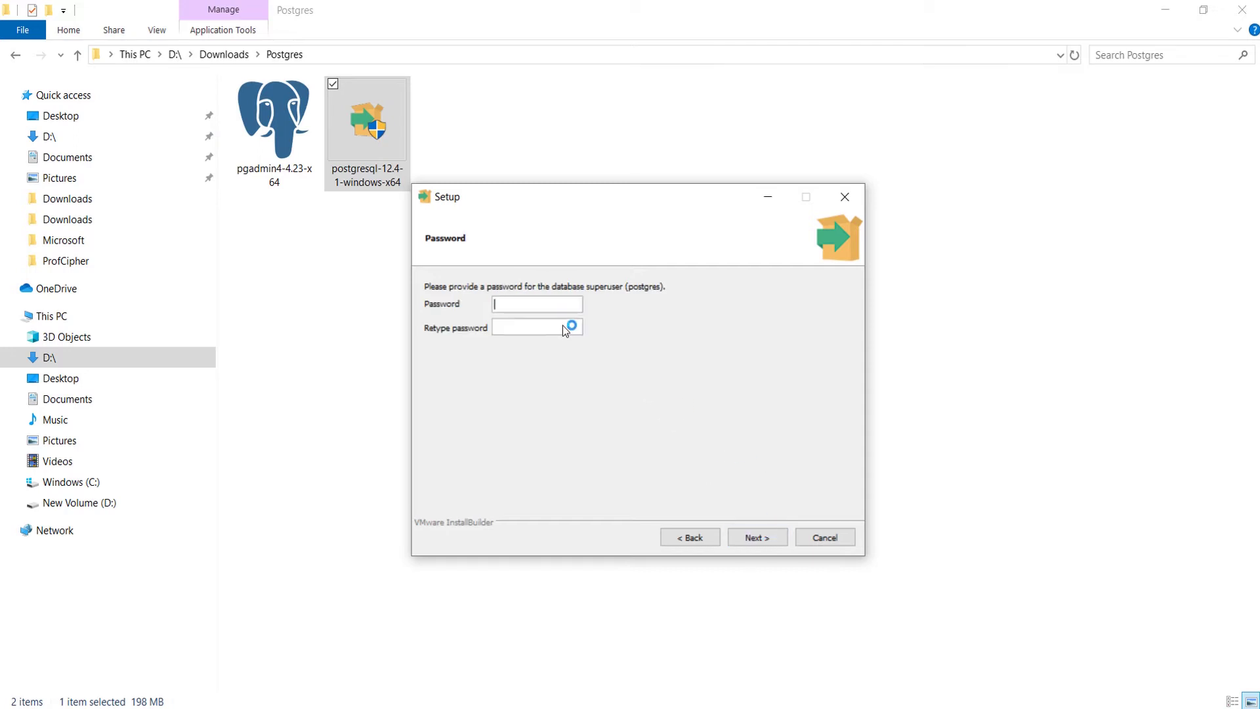
# - Enter and retype the database superuser password, then continue to the Port page
pyautogui.write('root123')
pyautogui.press('Tab')
pyautogui.write('root12')
pyautogui.click(755, 536)
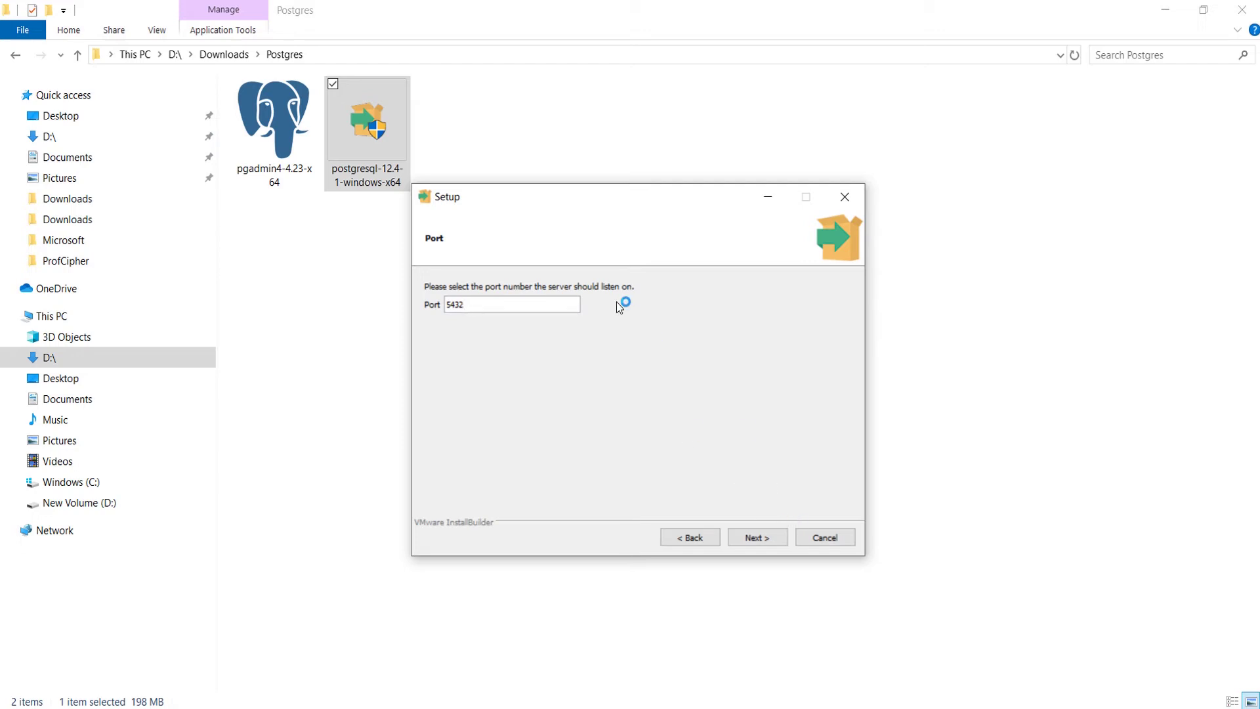
# - Keep port 5432 and the default locale, accept the summary, and install PostgreSQL 12
pyautogui.click(753, 536)
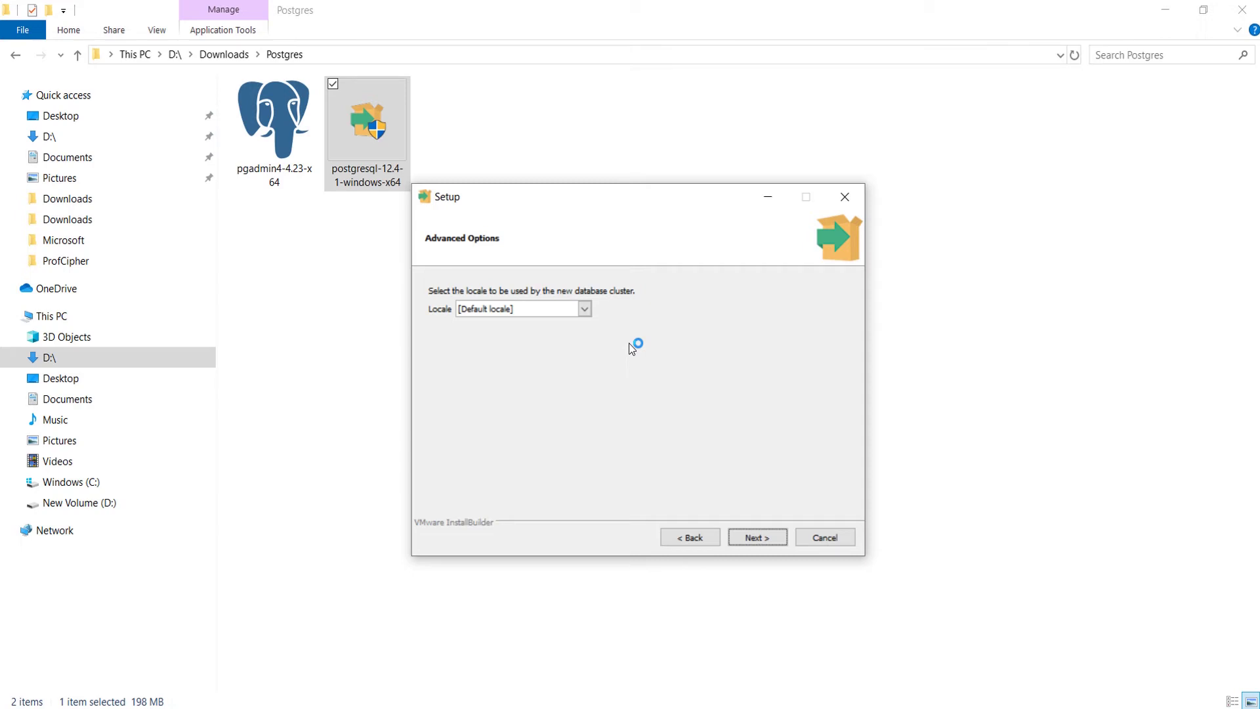
pyautogui.click(772, 538)
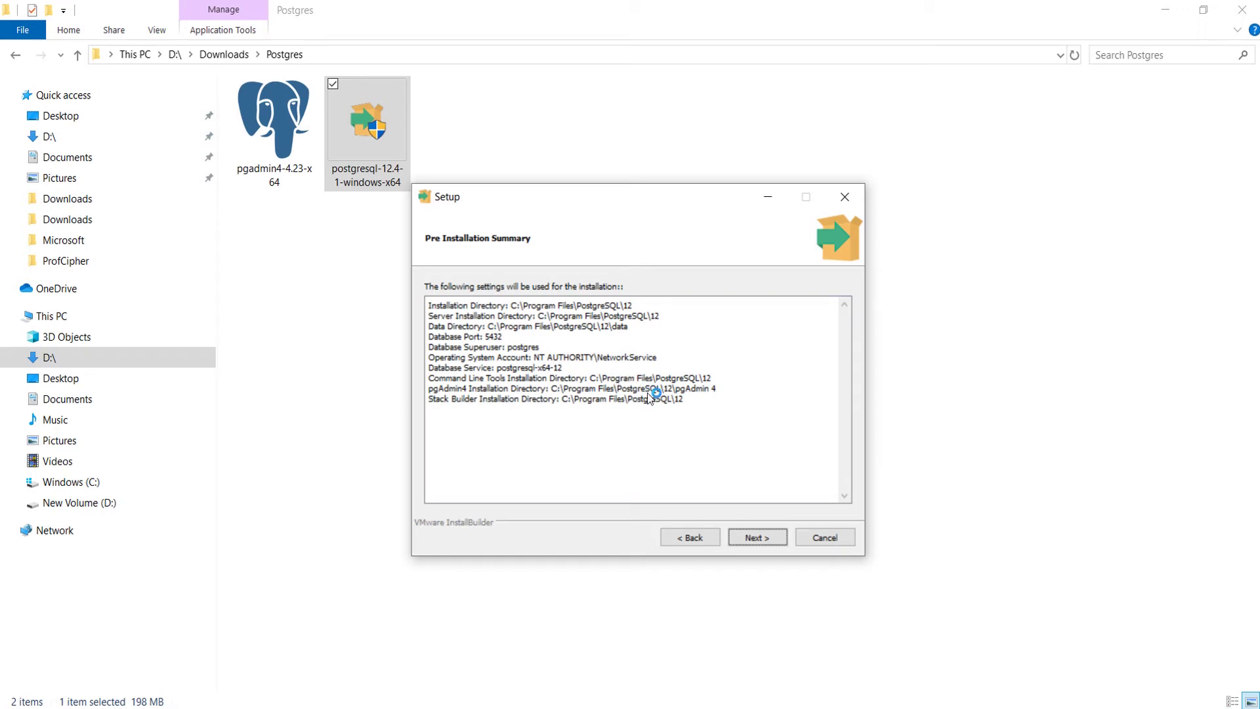
pyautogui.click(756, 535)
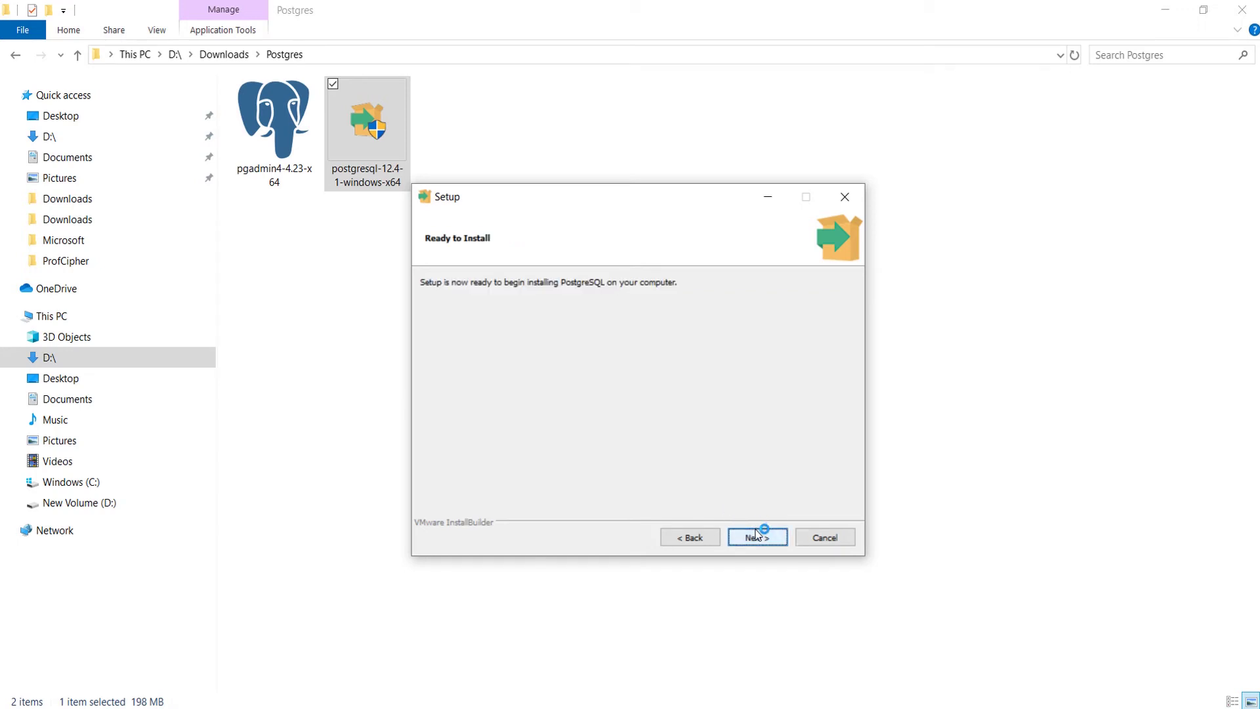
pyautogui.click(756, 536)
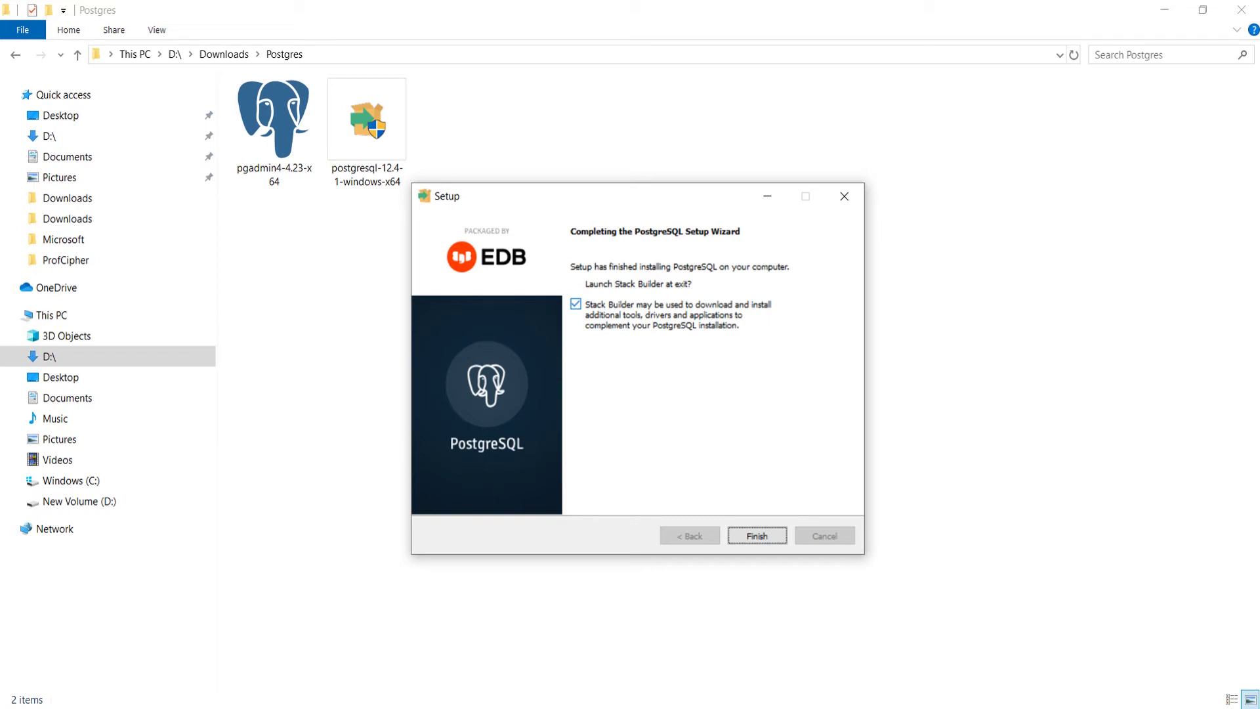
# - Finish PostgreSQL Setup without Stack Builder and start the pgadmin4-4.23-x64 installer
pyautogui.click(576, 304)
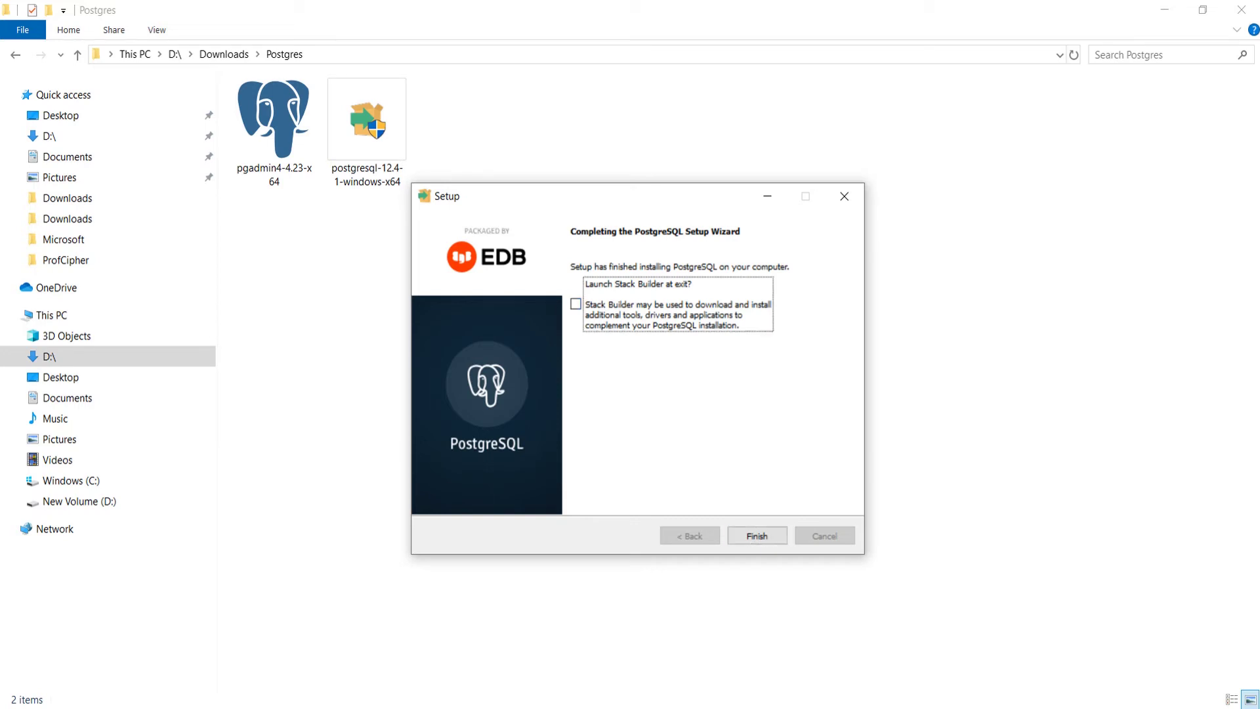
pyautogui.click(757, 536)
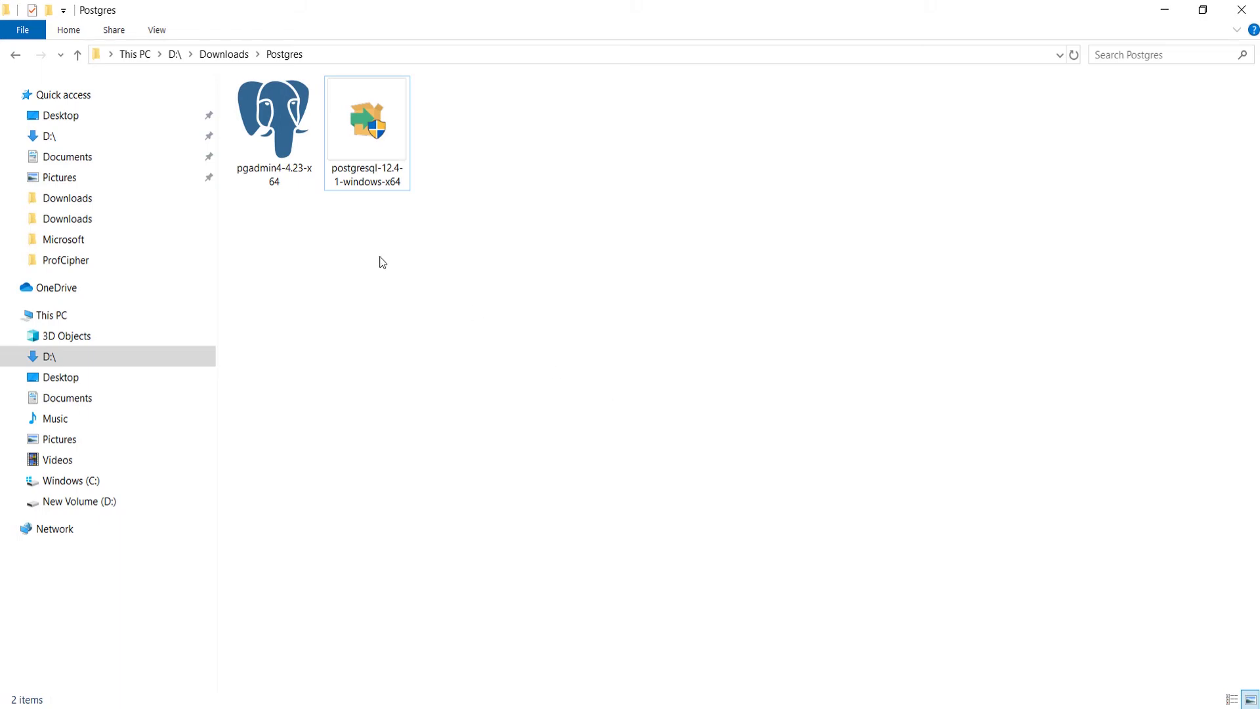
pyautogui.click(277, 140)
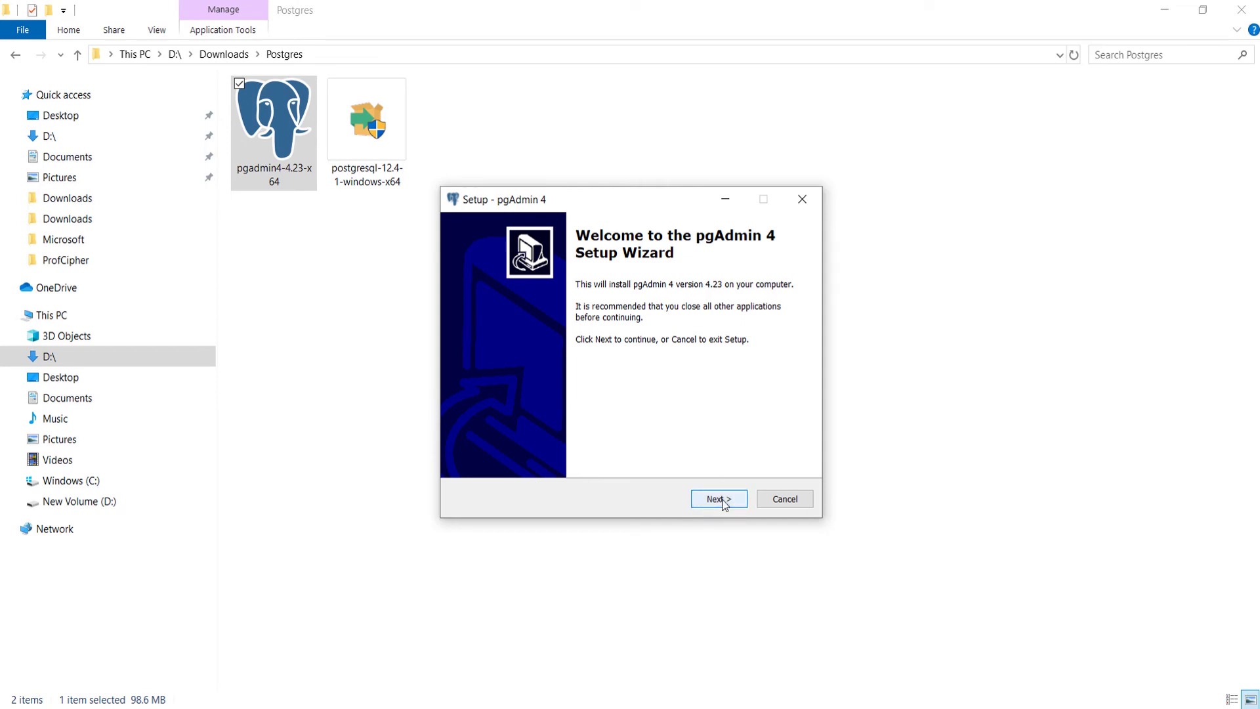
# - Accept the pgAdmin 4 license, install it, and finish with 'Launch pgAdmin 4' unchecked
pyautogui.click(718, 499)
pyautogui.click(557, 448)
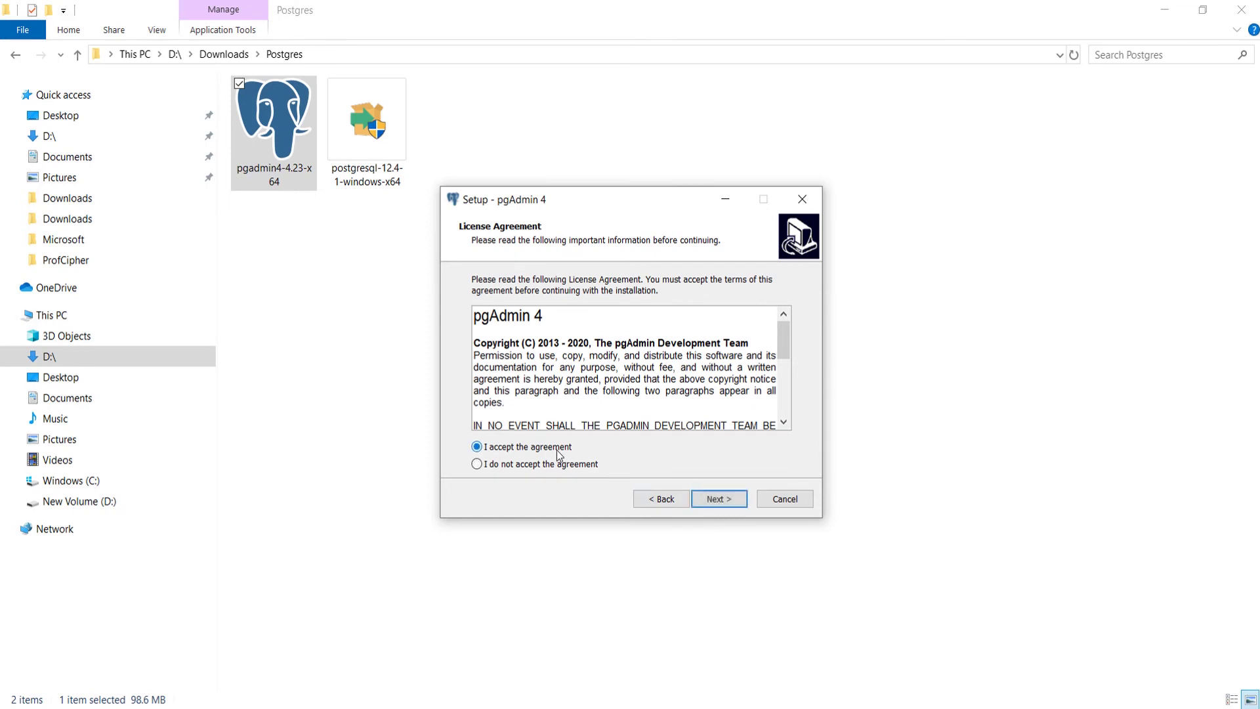
pyautogui.click(719, 499)
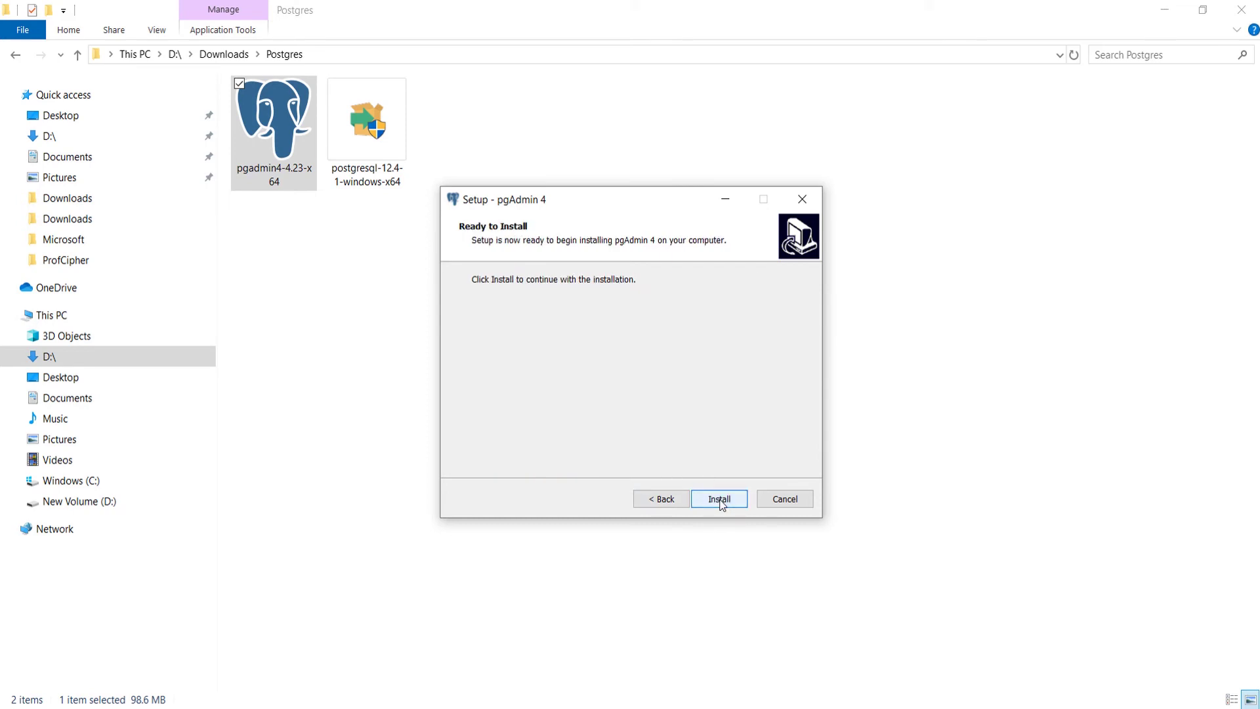
pyautogui.click(720, 500)
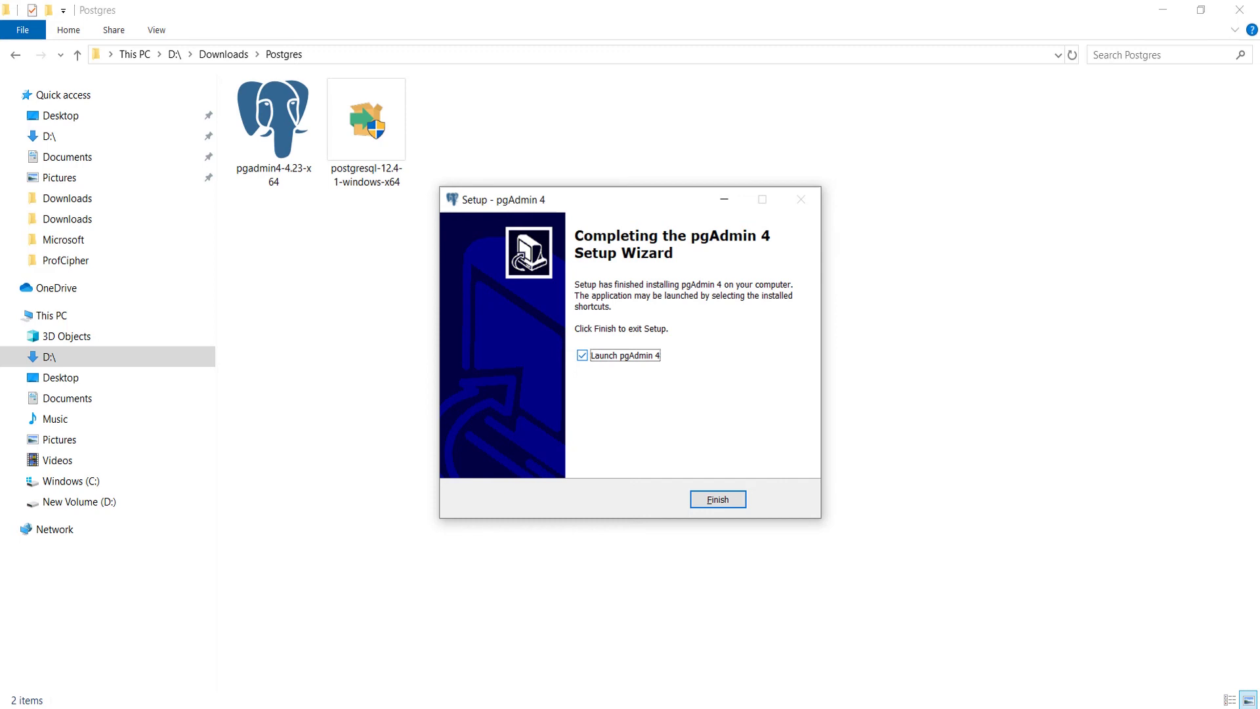
pyautogui.press('space')
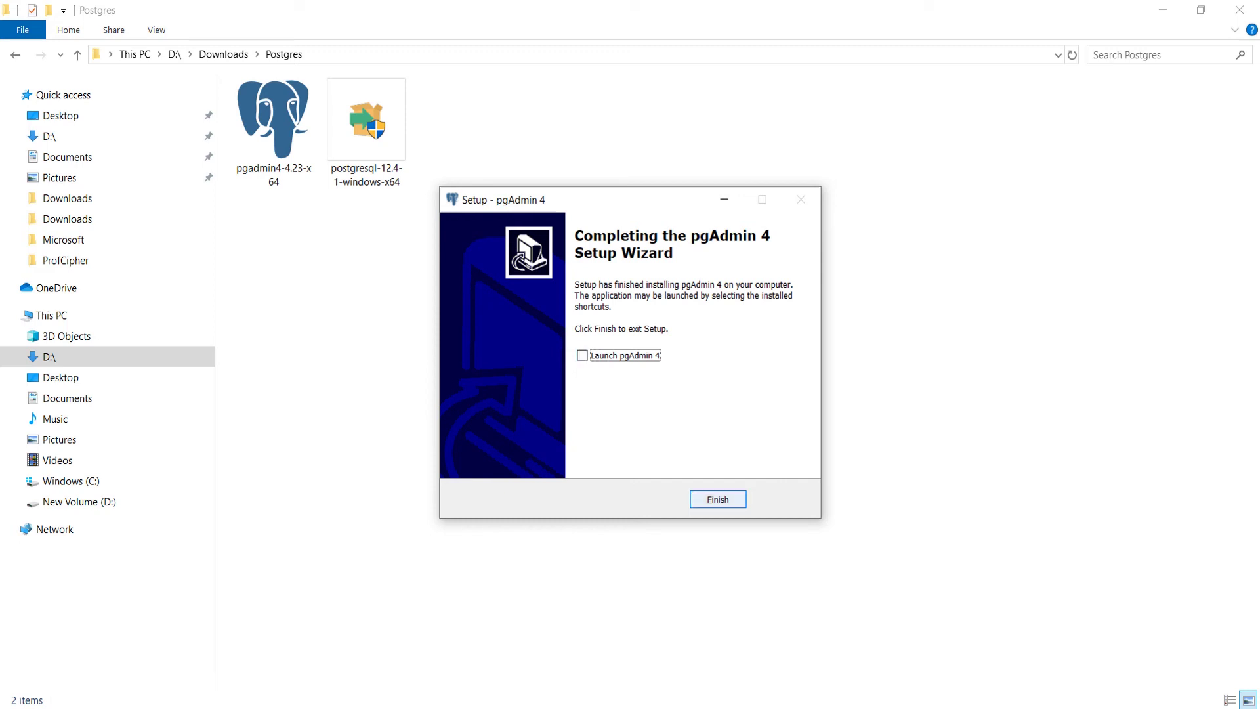
pyautogui.press('Return')
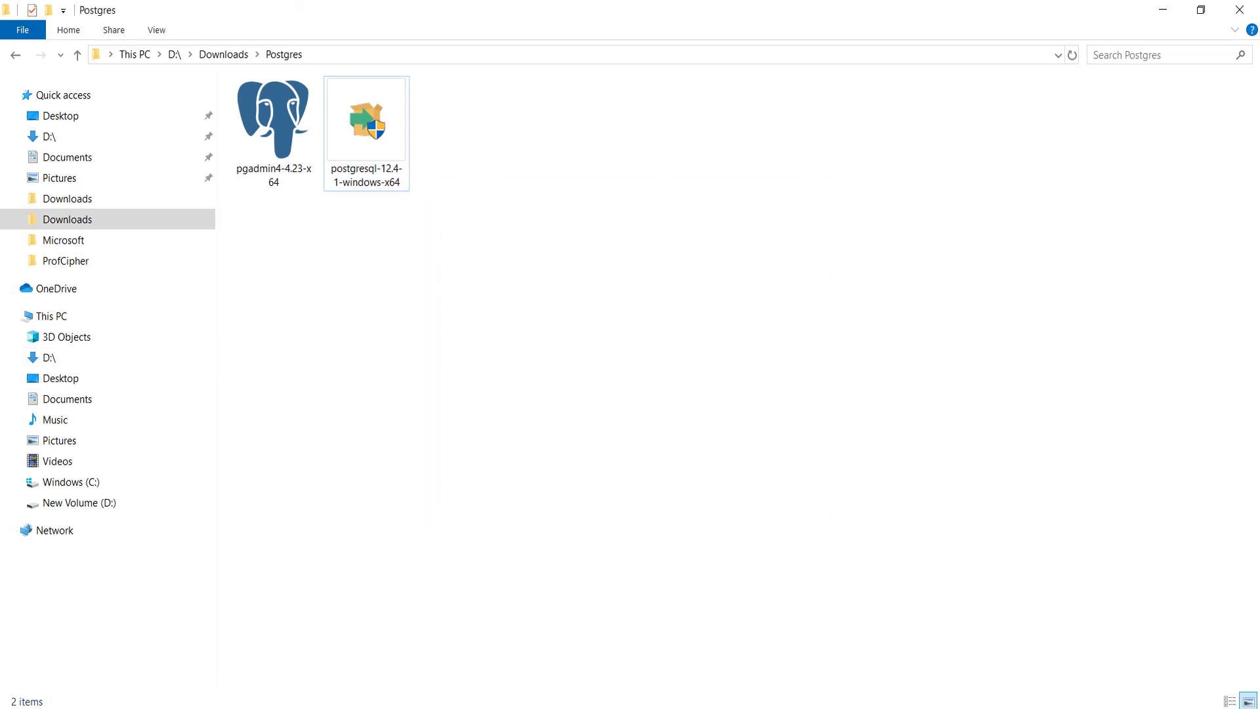
# - Launch 'pgAdmin 4 v4' from the Start menu's Recently added list
pyautogui.press('super')
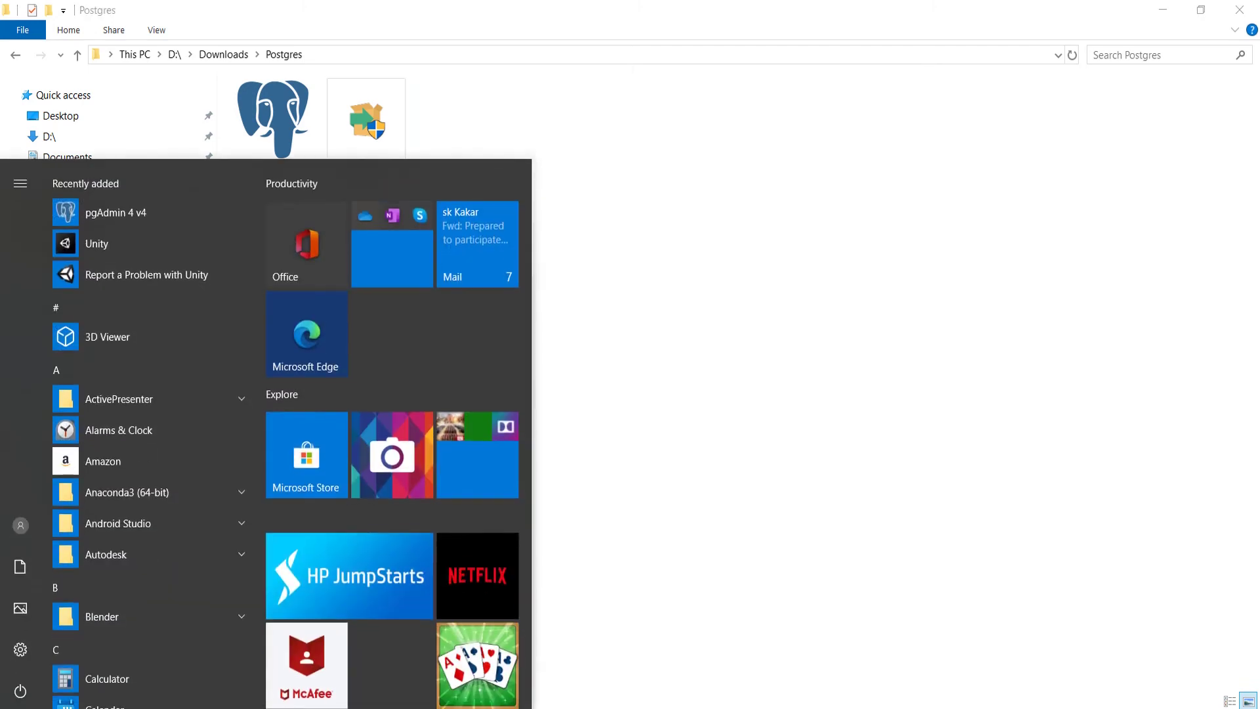
pyautogui.click(147, 215)
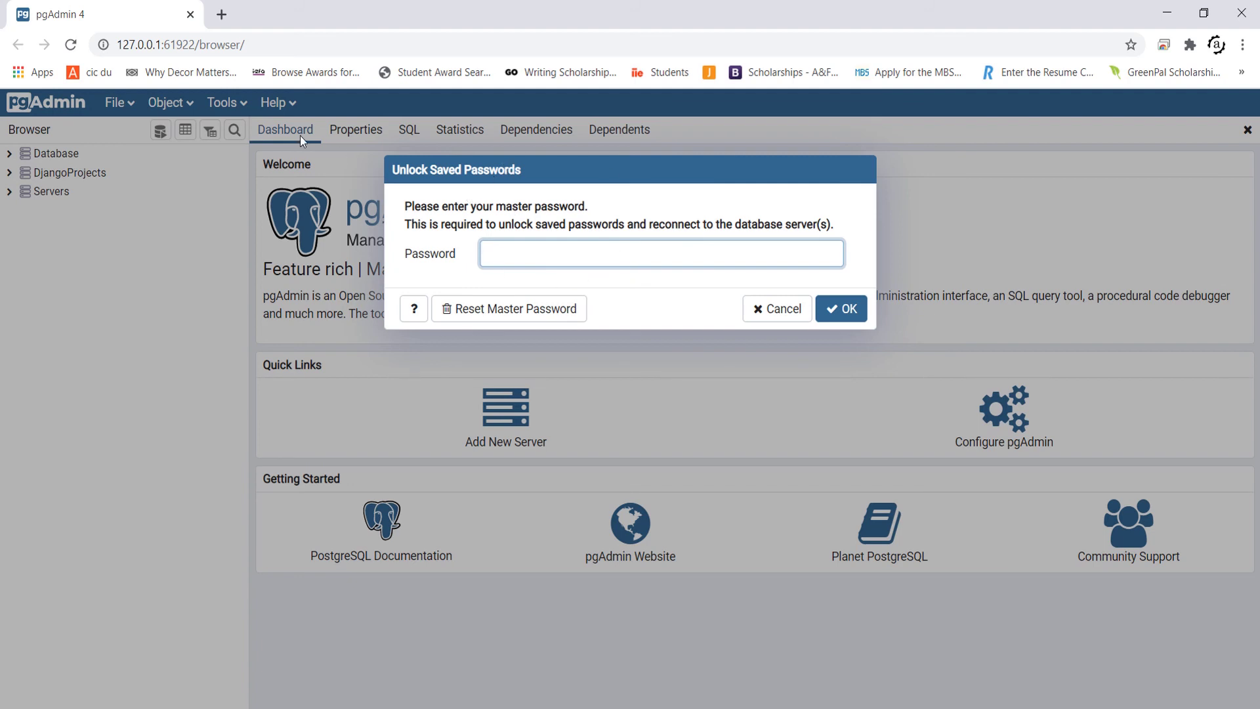
# - Enter the master password in the Unlock Saved Passwords dialog and confirm
pyautogui.write('•••••••••••')
pyautogui.click(846, 308)
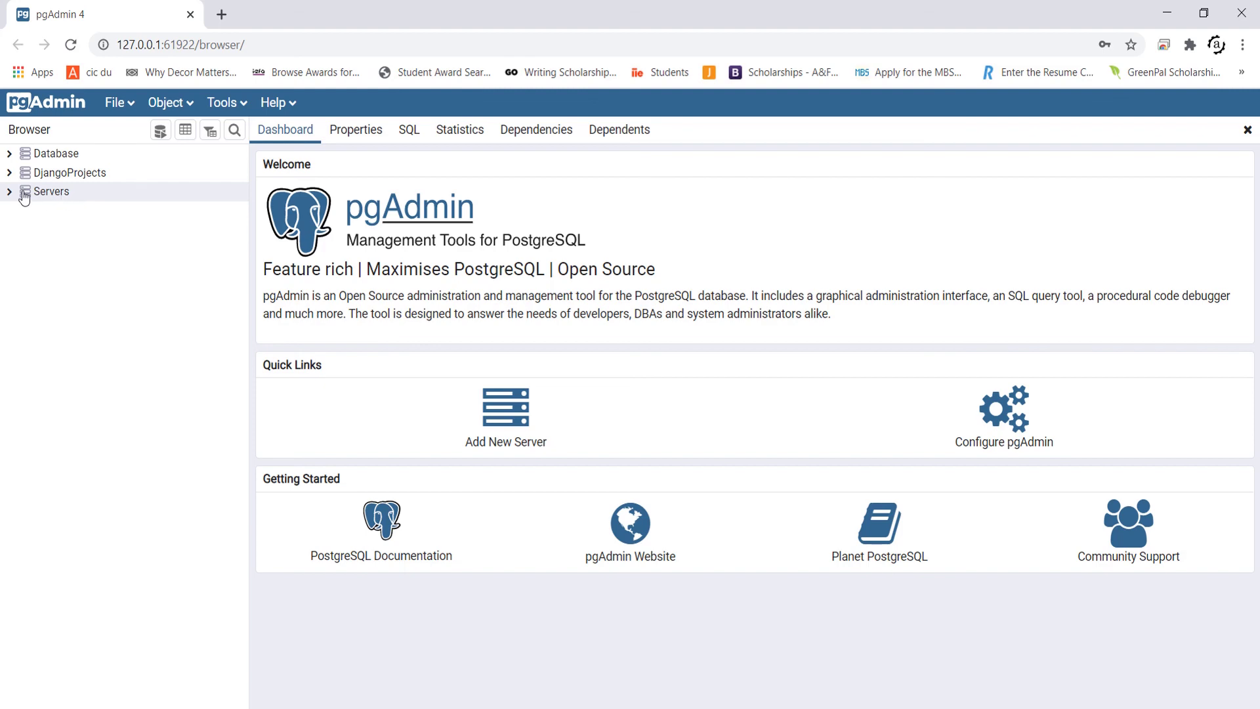
# - Connect to PostgreSQL 10 and browse to the Tables group of the postgres database's public schema
pyautogui.click(23, 191)
pyautogui.click(27, 210)
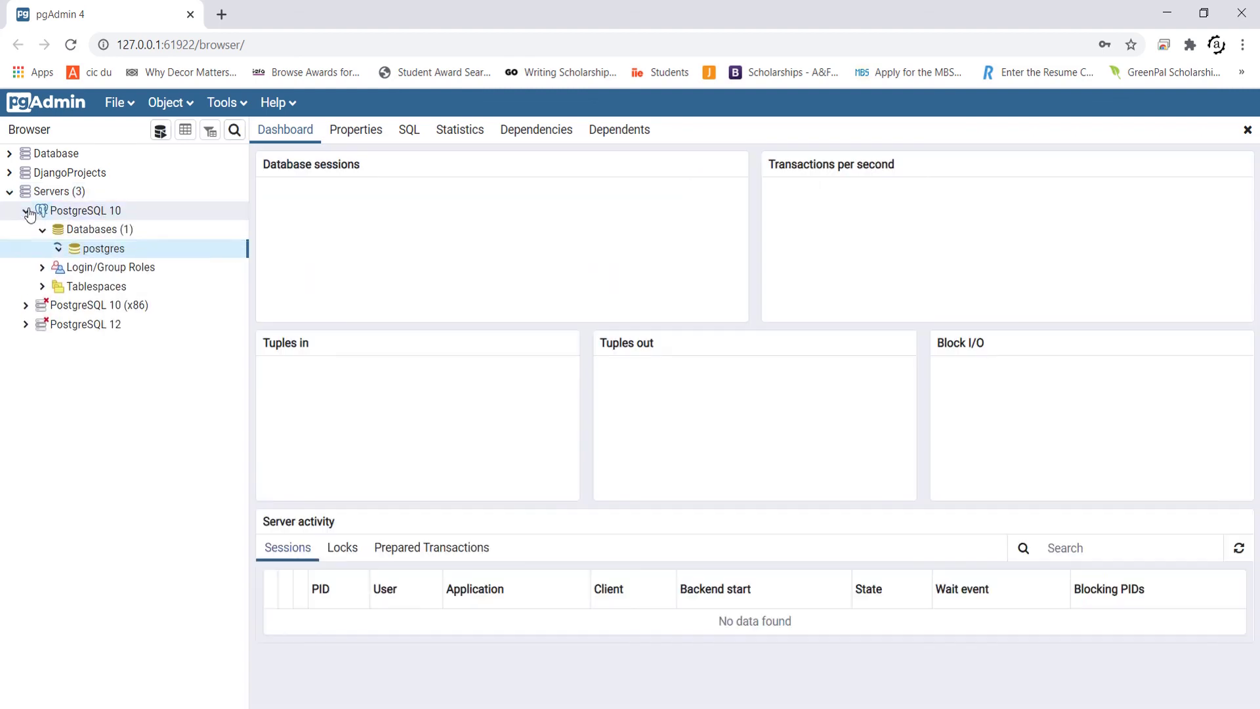
pyautogui.scroll(-2, 131, 427)
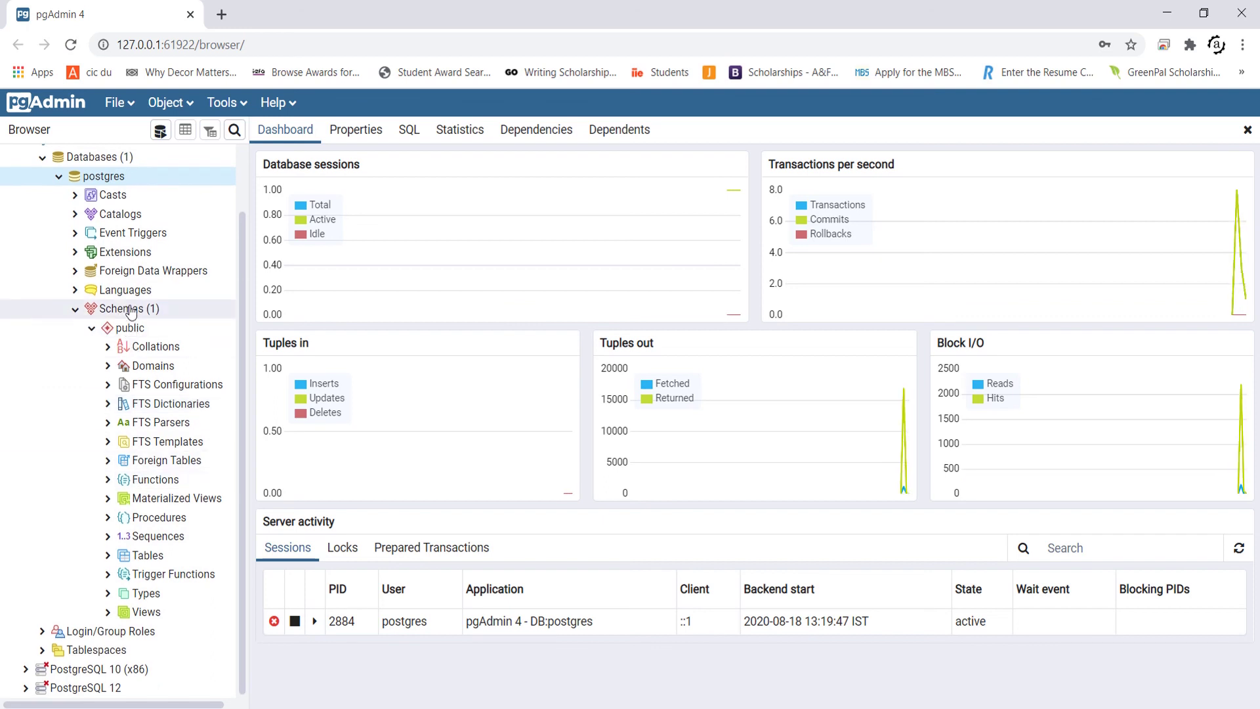
pyautogui.click(108, 558)
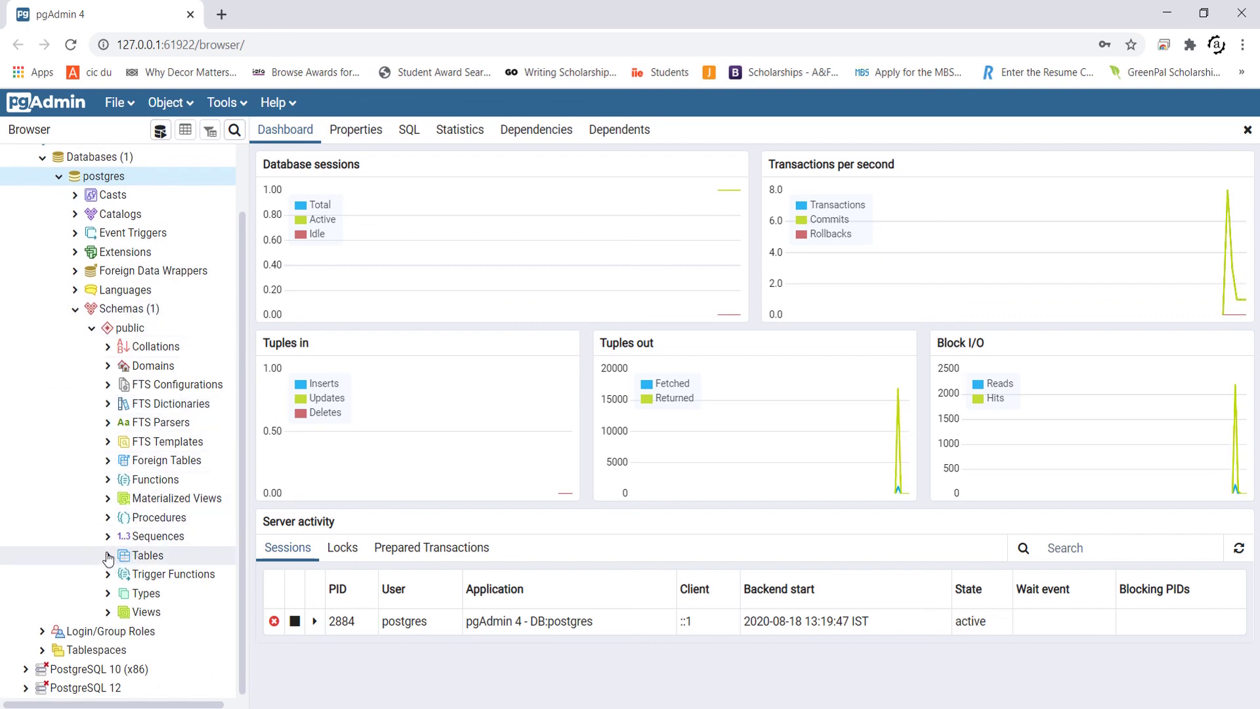